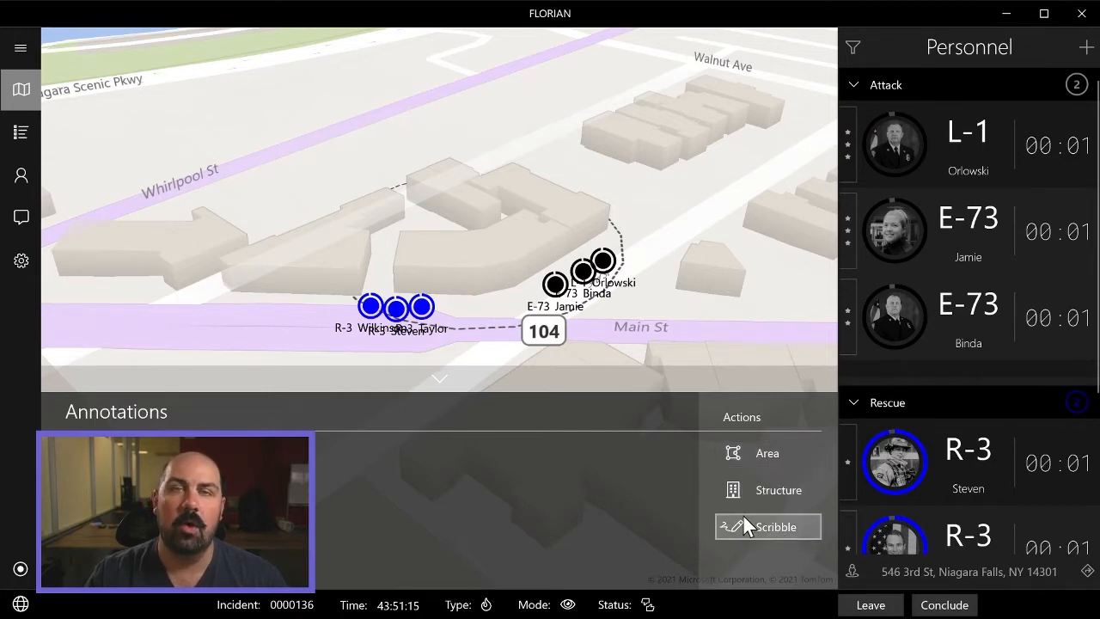
Draw a scribble annotation with the letters A, B, C and D around the four sides of the building.
left_click_drag(564, 254, 553, 136)
scroll(553, 136, "down", 2)
left_click_drag(543, 205, 549, 236)
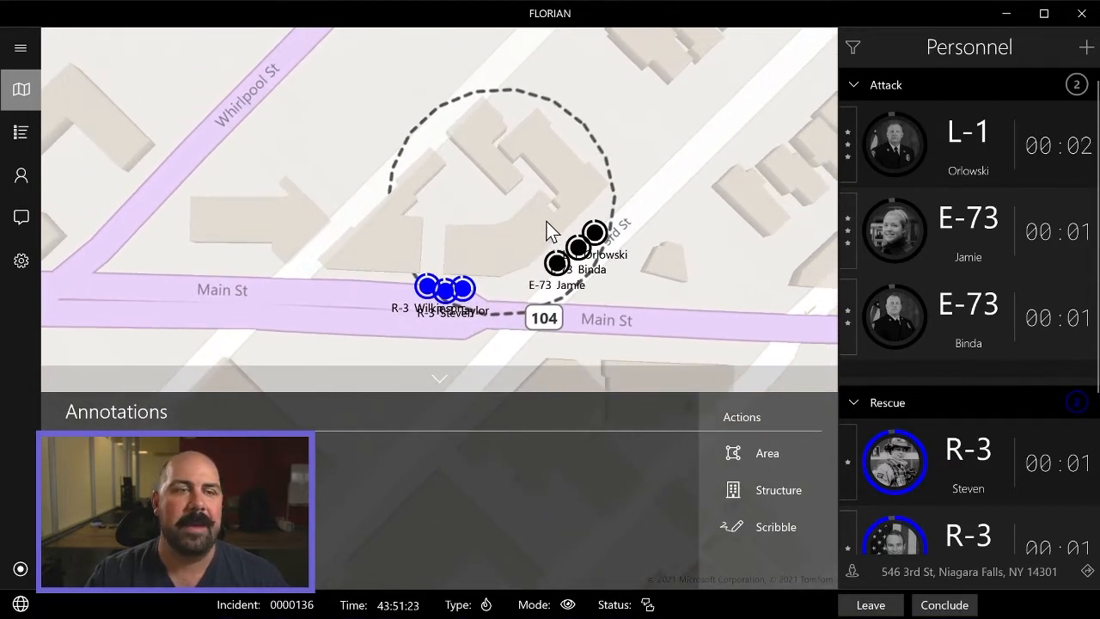
mouse_move(527, 249)
left_mouse_down()
mouse_move(545, 248)
mouse_move(525, 255)
mouse_move(534, 262)
mouse_move(540, 243)
left_mouse_up()
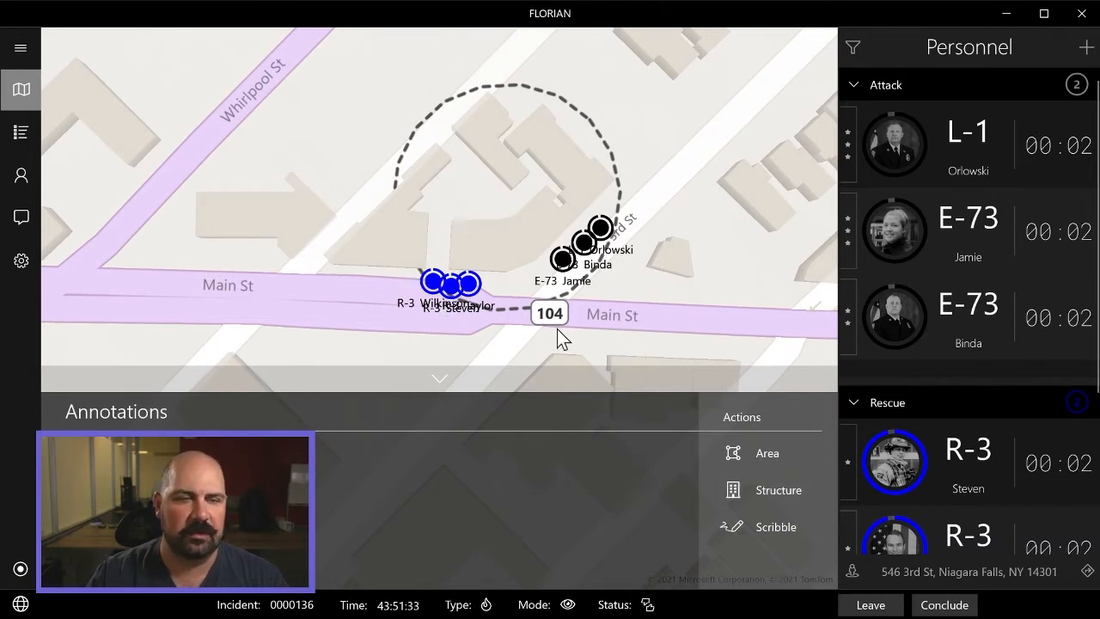
left_click_drag(651, 280, 650, 272)
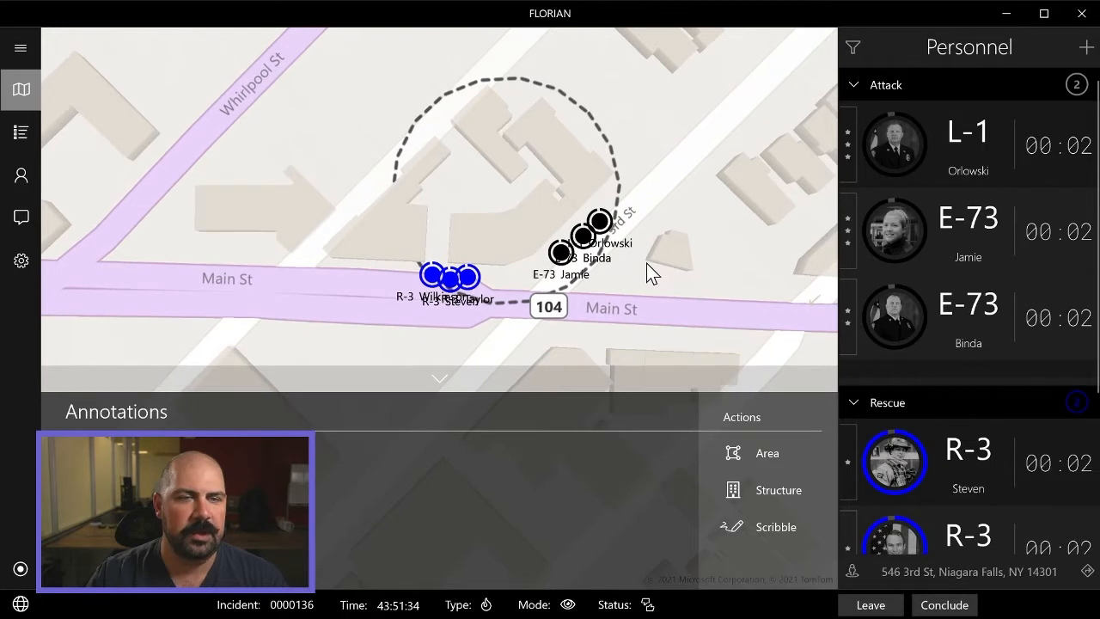
left_click(769, 528)
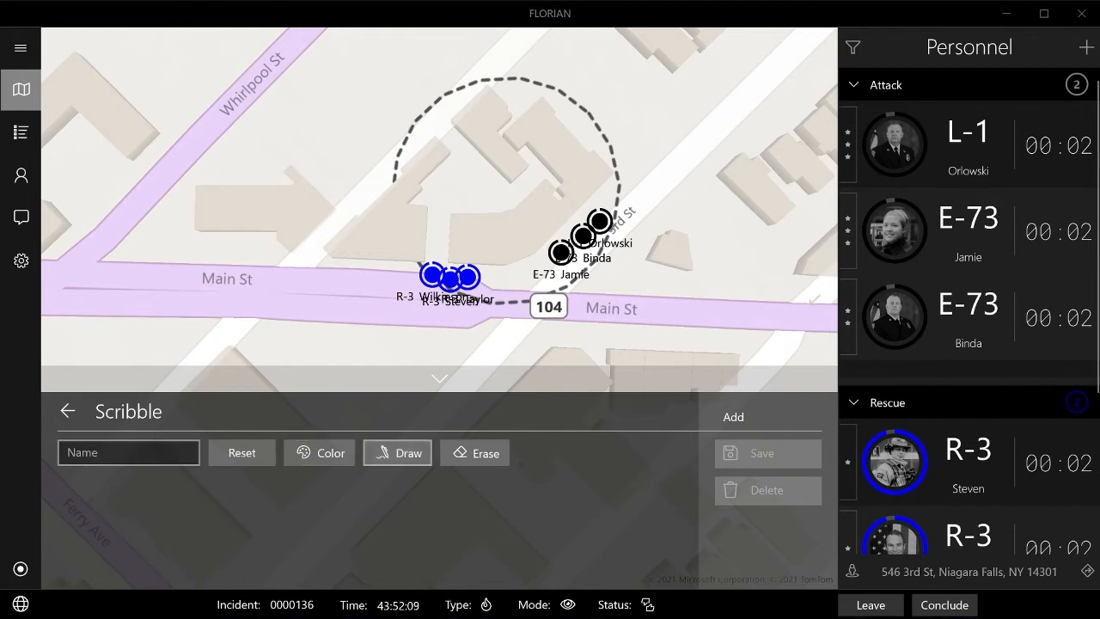
left_click_drag(385, 294, 405, 347)
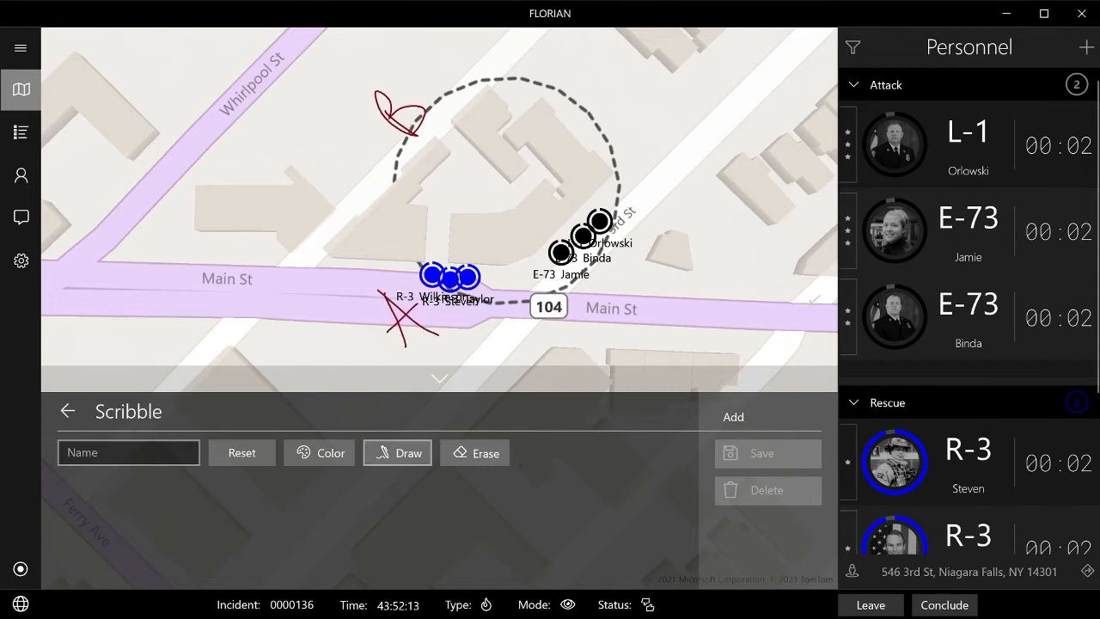
left_click_drag(601, 75, 642, 84)
left_click_drag(638, 286, 627, 245)
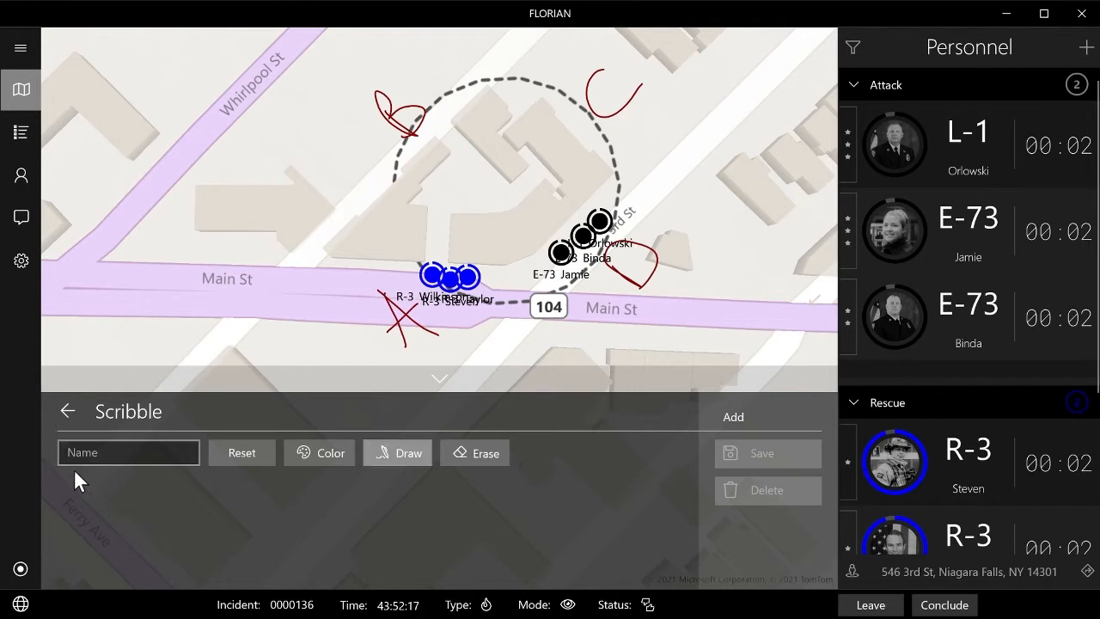
Name the scribble annotation "Sides" and save it.
left_click(112, 450)
type("Sides")
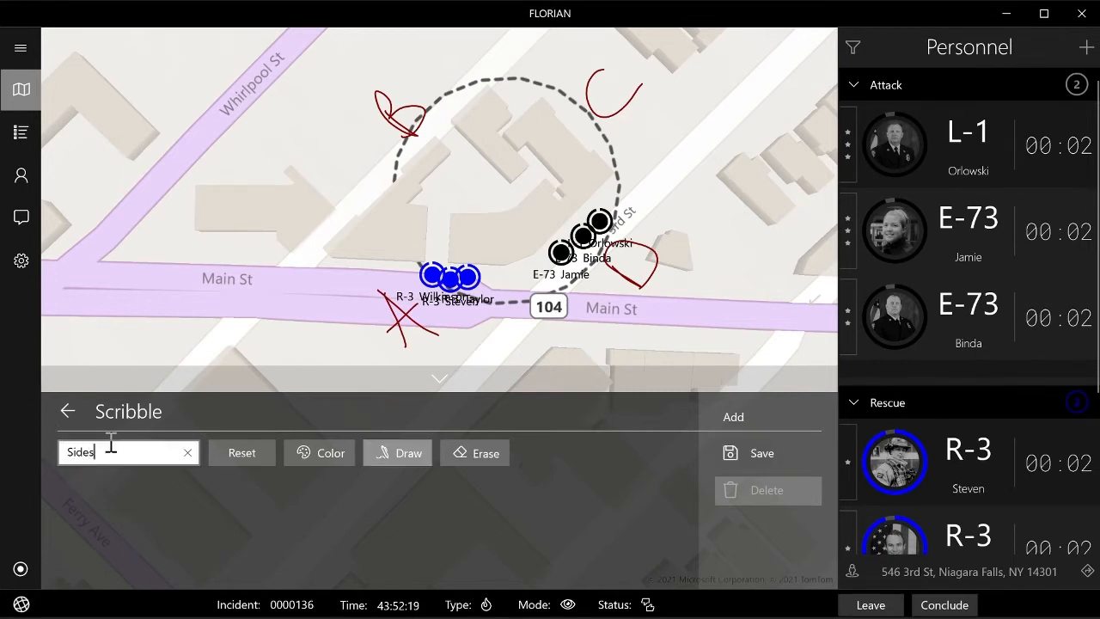
left_click(737, 460)
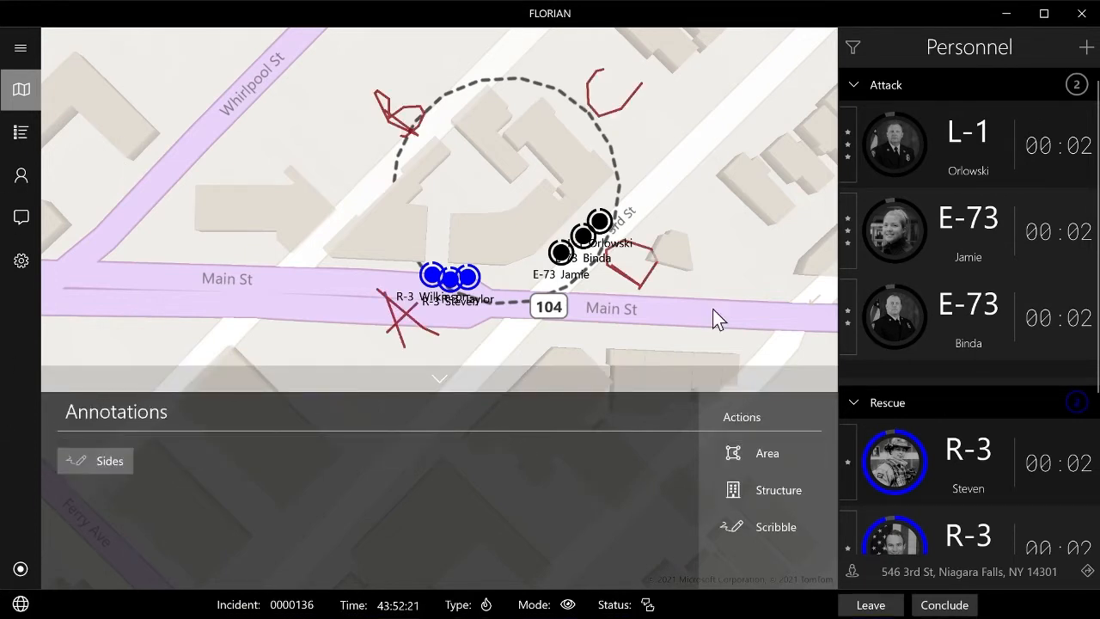
left_click_drag(658, 196, 685, 386)
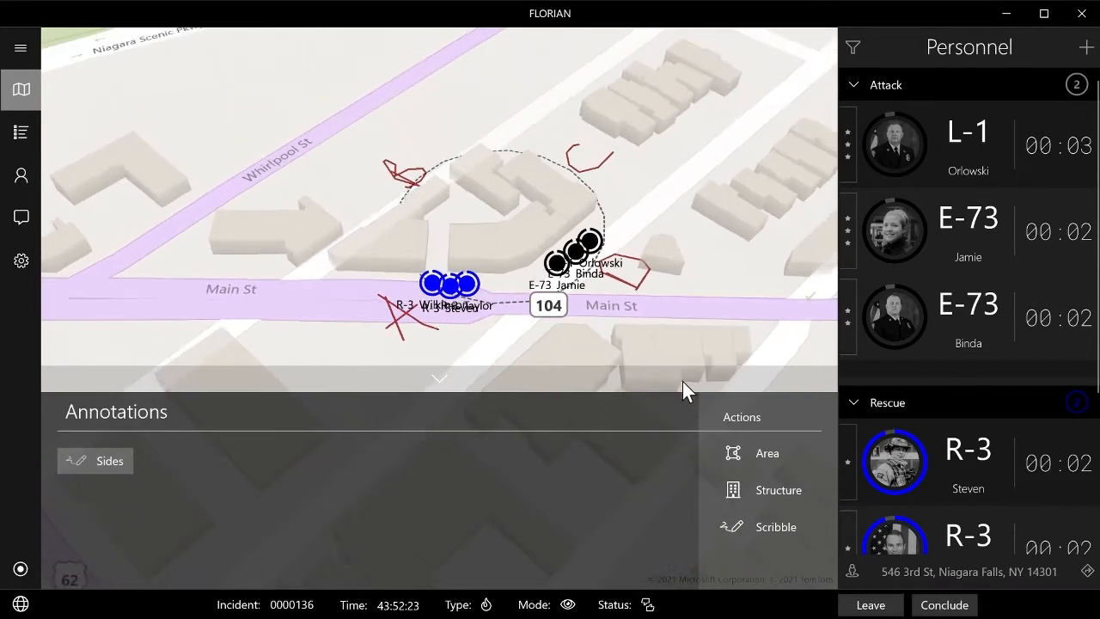
mouse_move(466, 249)
left_mouse_down()
mouse_move(636, 252)
mouse_move(634, 312)
mouse_move(510, 226)
mouse_move(544, 239)
left_mouse_up()
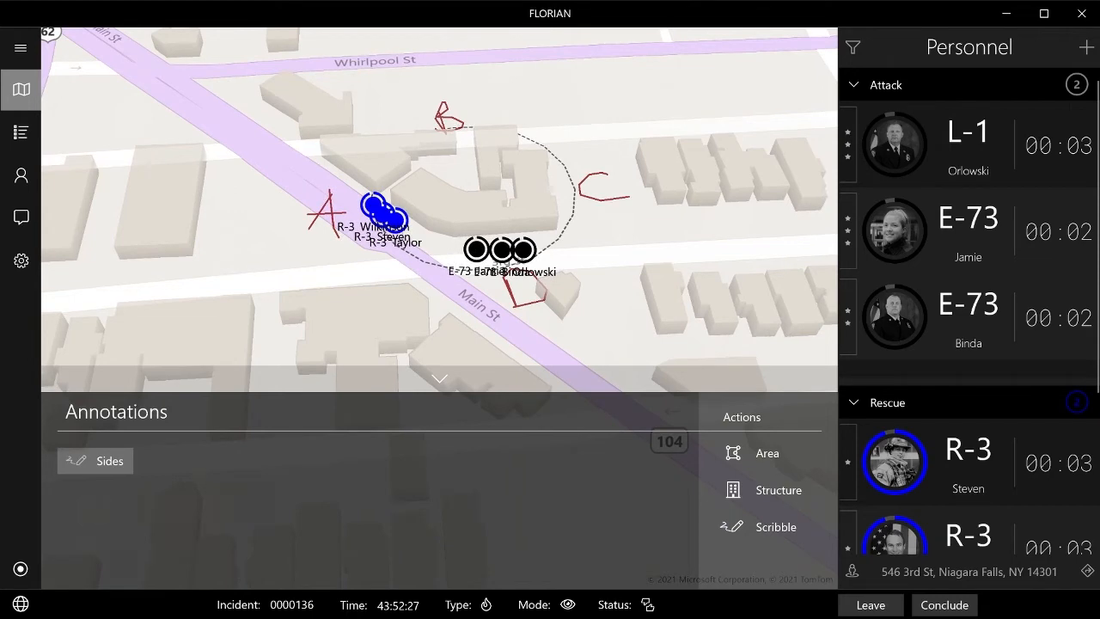
mouse_move(588, 276)
left_mouse_down()
mouse_move(581, 185)
mouse_move(582, 251)
mouse_move(582, 228)
left_mouse_up()
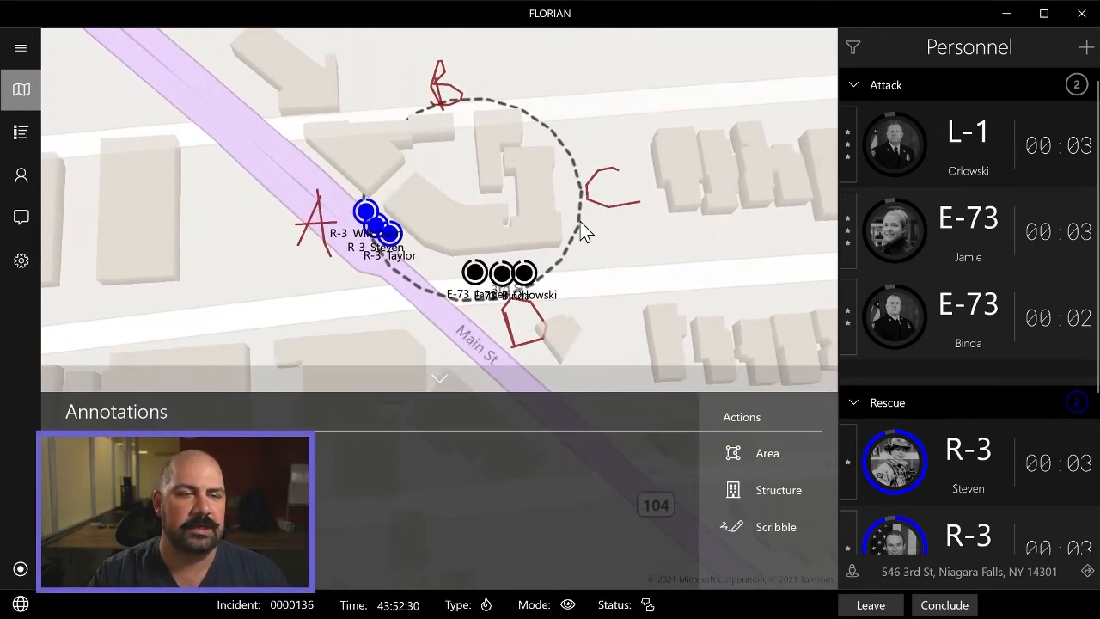
left_click(784, 525)
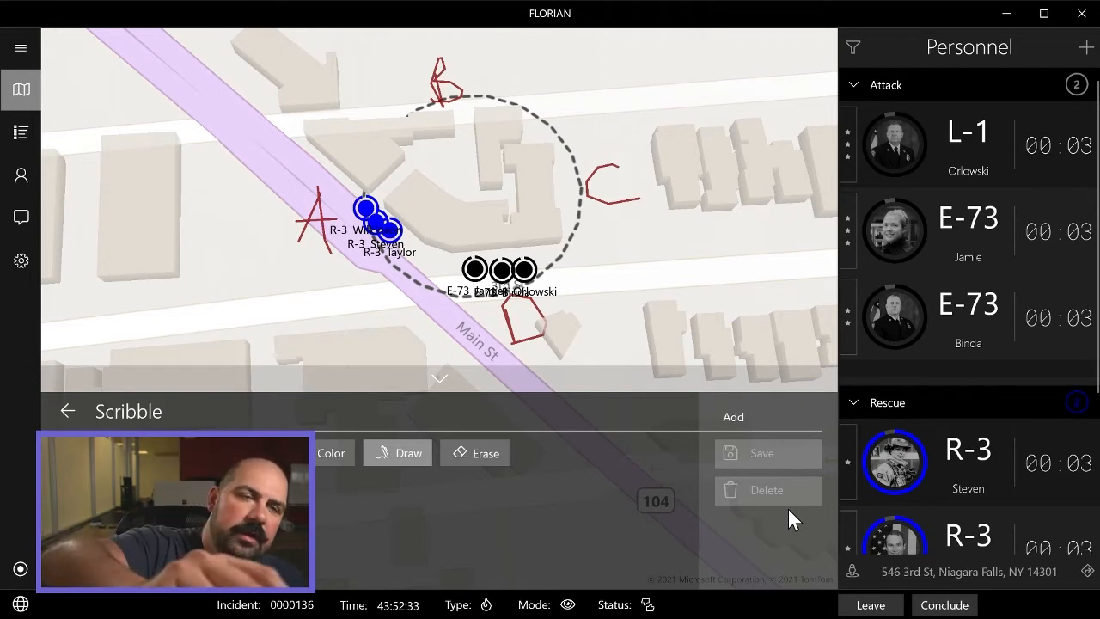
mouse_move(566, 64)
left_mouse_down()
mouse_move(568, 103)
mouse_move(615, 82)
left_mouse_up()
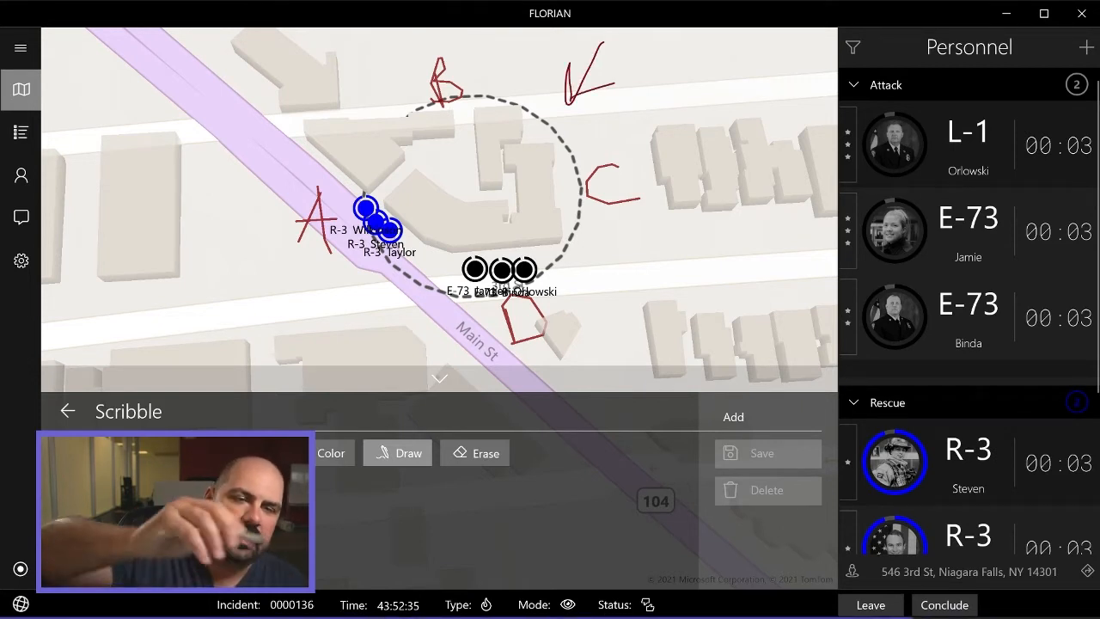
left_click(67, 411)
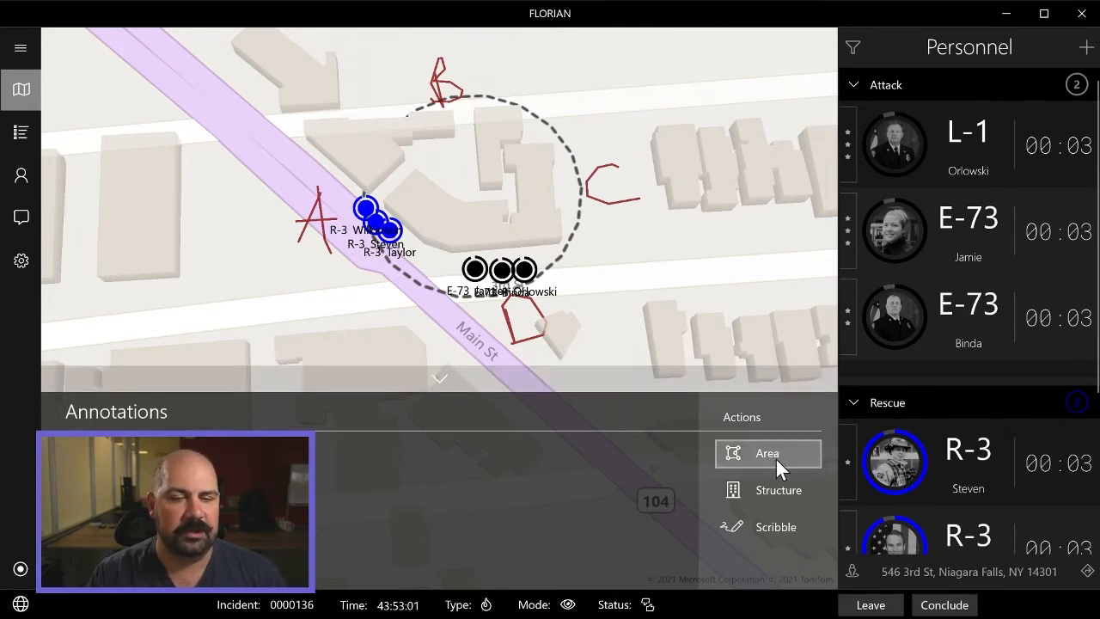
Map a new four-cornered area by touch over the ground beside the building, around the letter C.
left_click(750, 454)
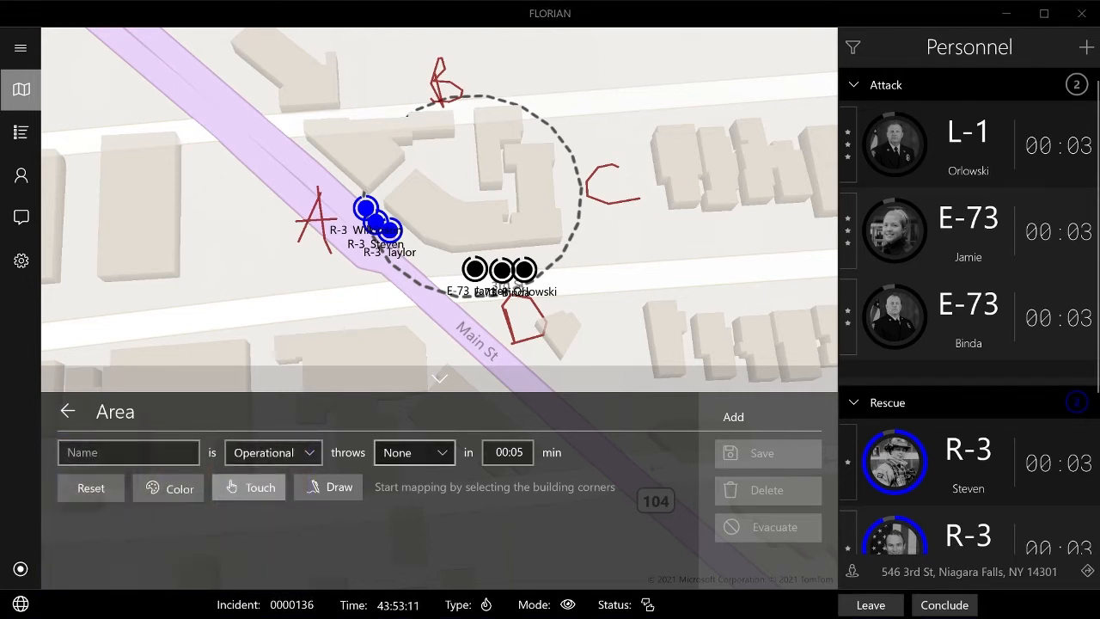
left_click(446, 453)
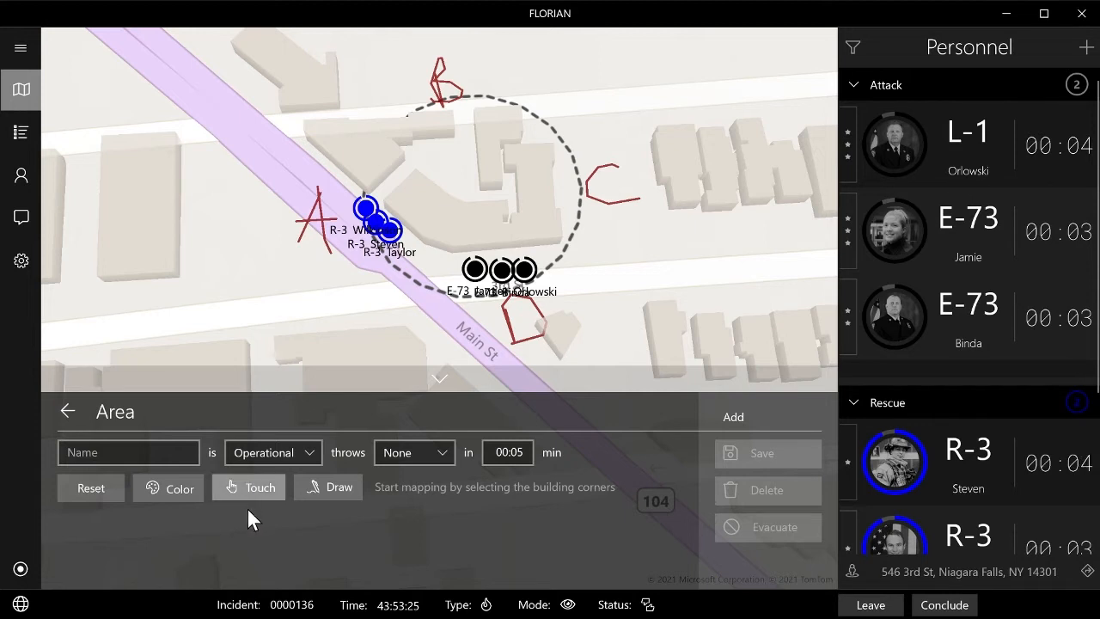
left_click(253, 481)
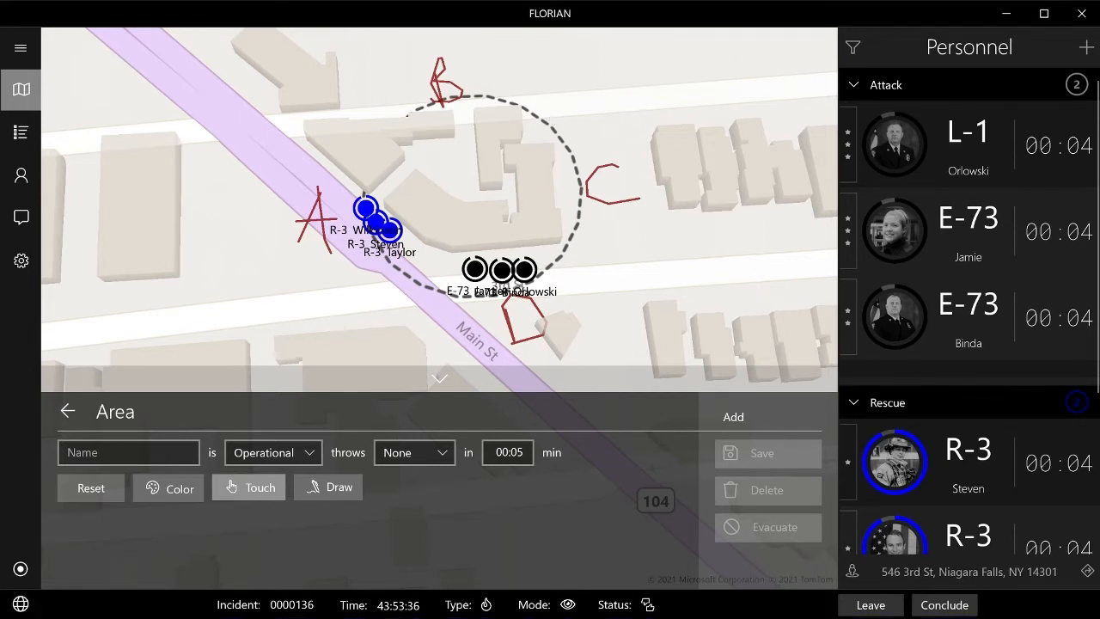
left_click(553, 118)
left_click(566, 268)
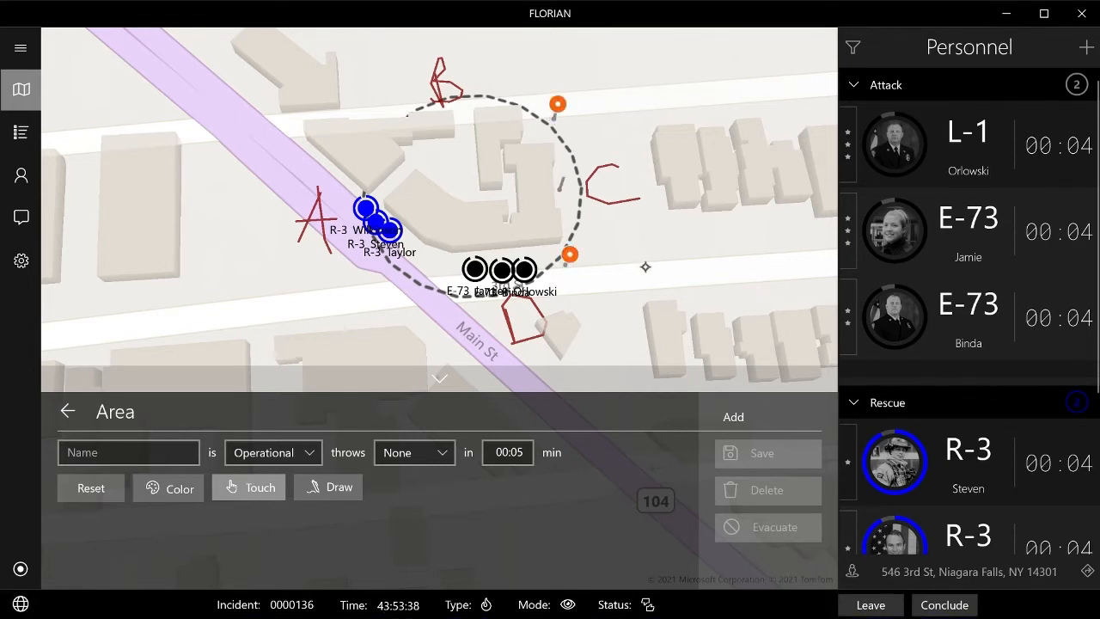
left_click(645, 267)
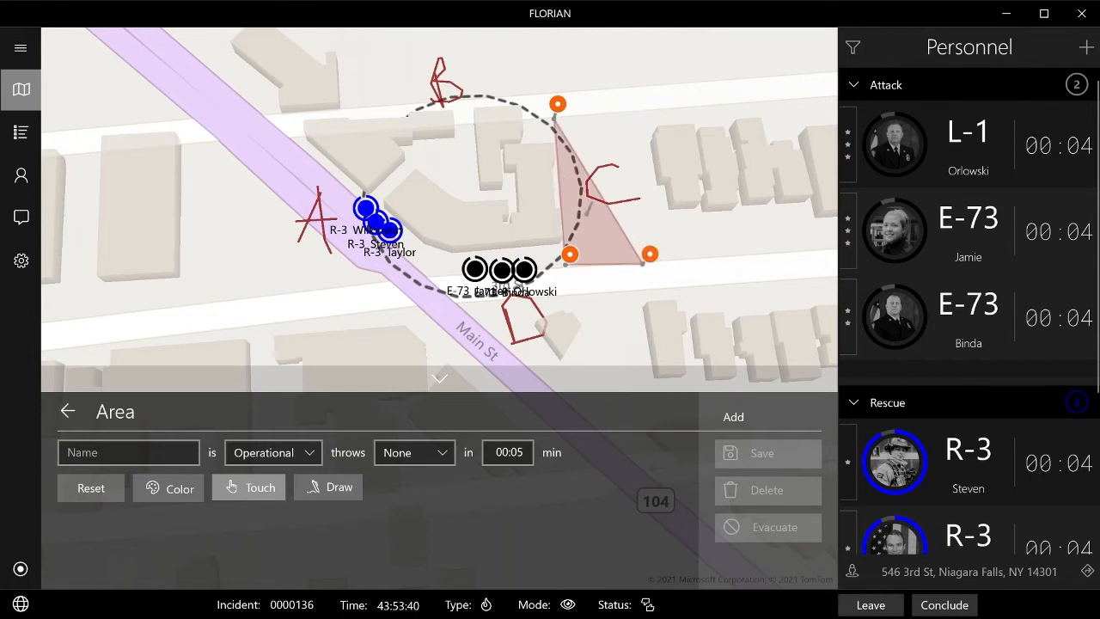
left_click(618, 112)
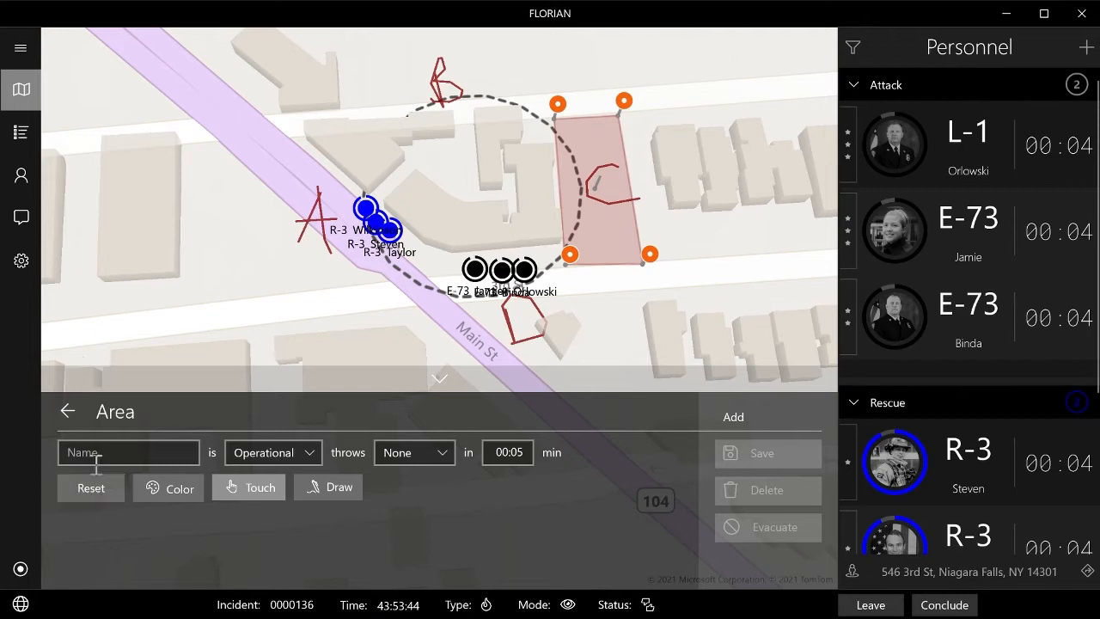
Name the area "Collapse", set it to throw a Critical alert in 00:00 min, and save it.
left_click(115, 439)
type("Collapse")
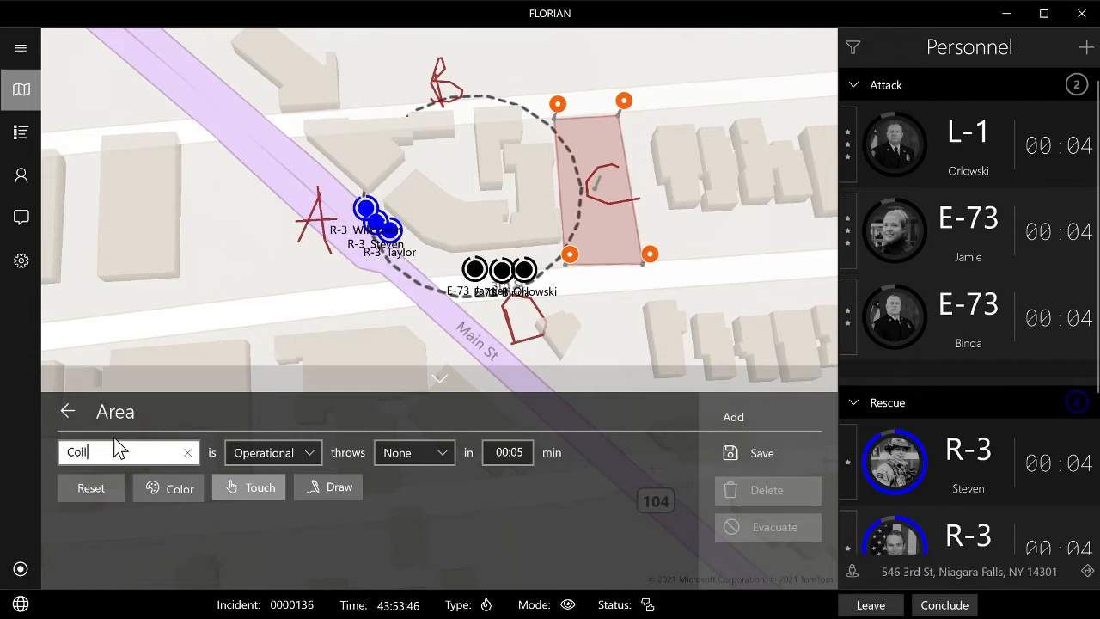
left_click(525, 453)
left_click_drag(521, 455, 511, 450)
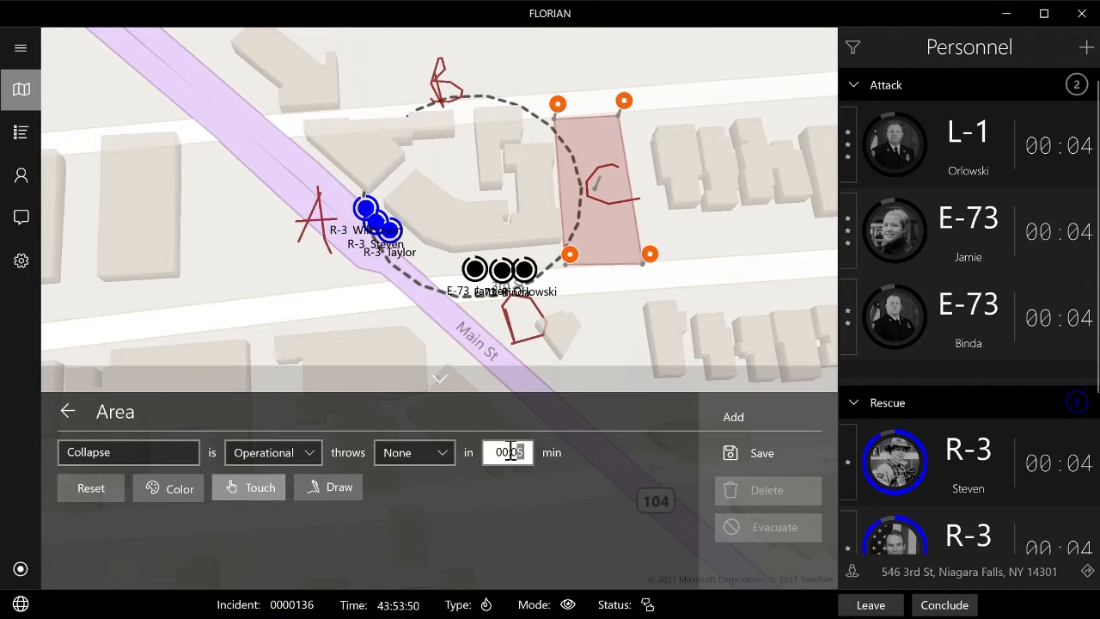
left_click(441, 445)
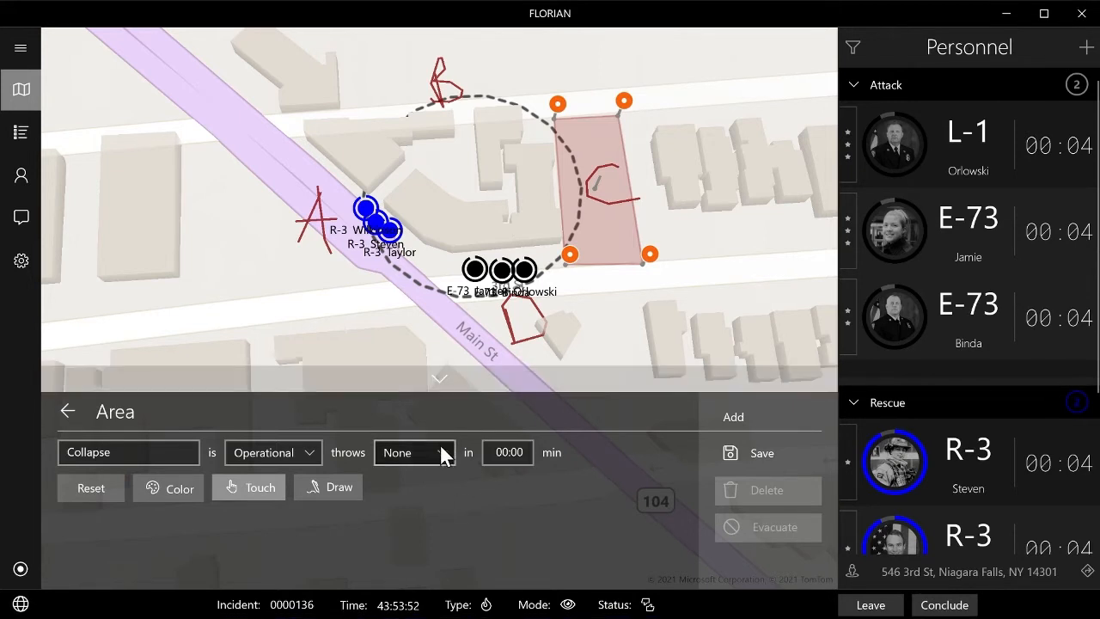
left_click(428, 476)
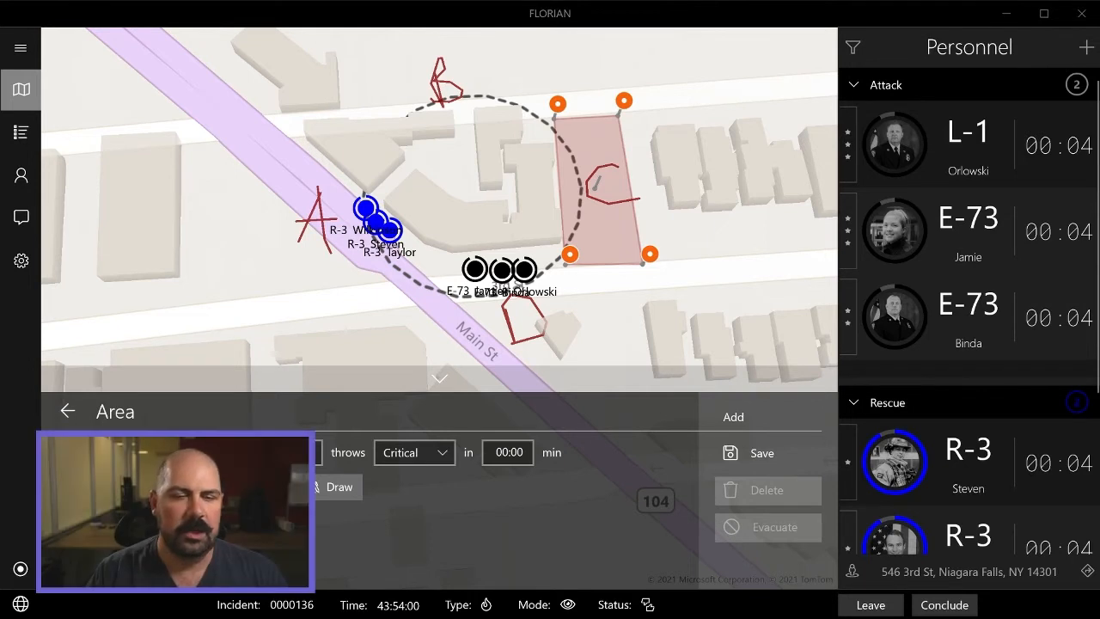
left_click(764, 452)
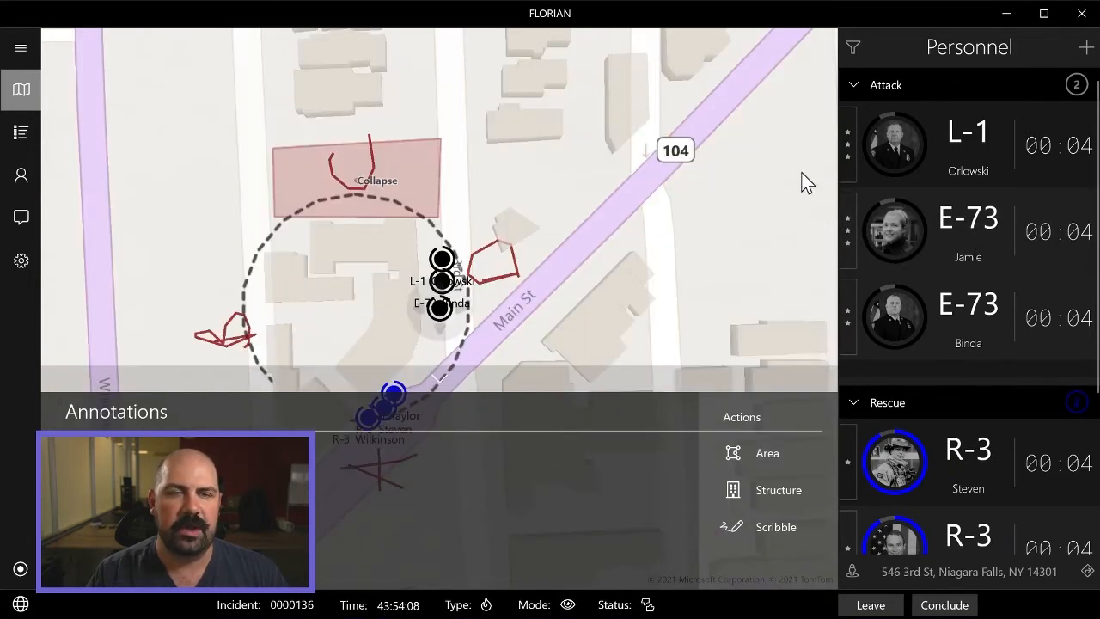
Place the second member of the Attack group, from E-73, inside the Collapse area on the map.
mouse_move(513, 244)
left_mouse_down()
mouse_move(585, 338)
mouse_move(591, 386)
mouse_move(572, 382)
left_mouse_up()
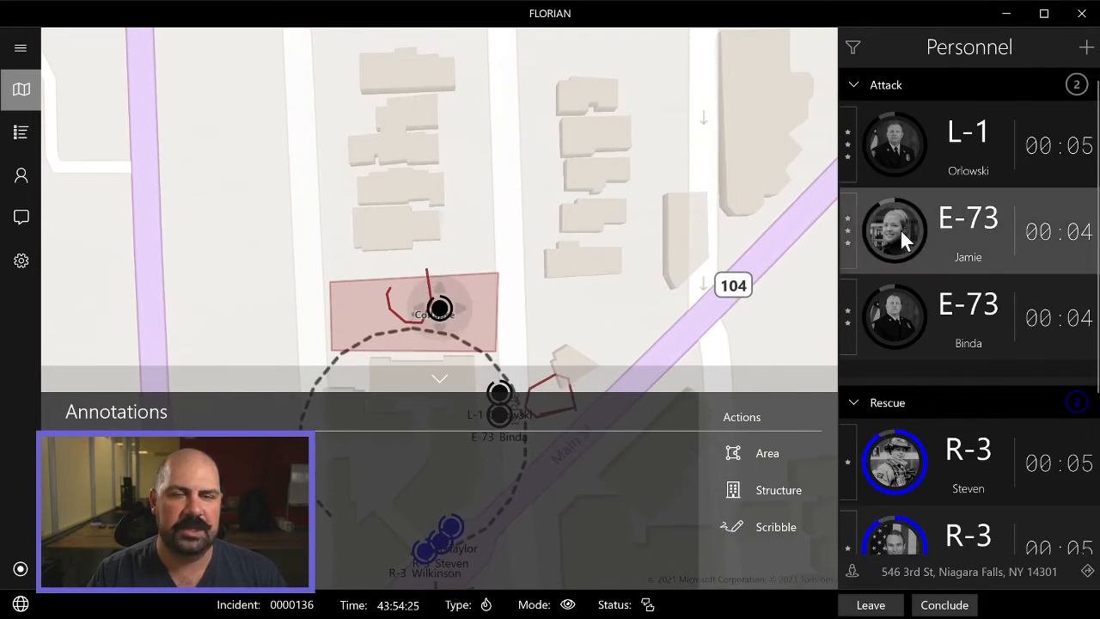
left_click_drag(900, 229, 445, 314)
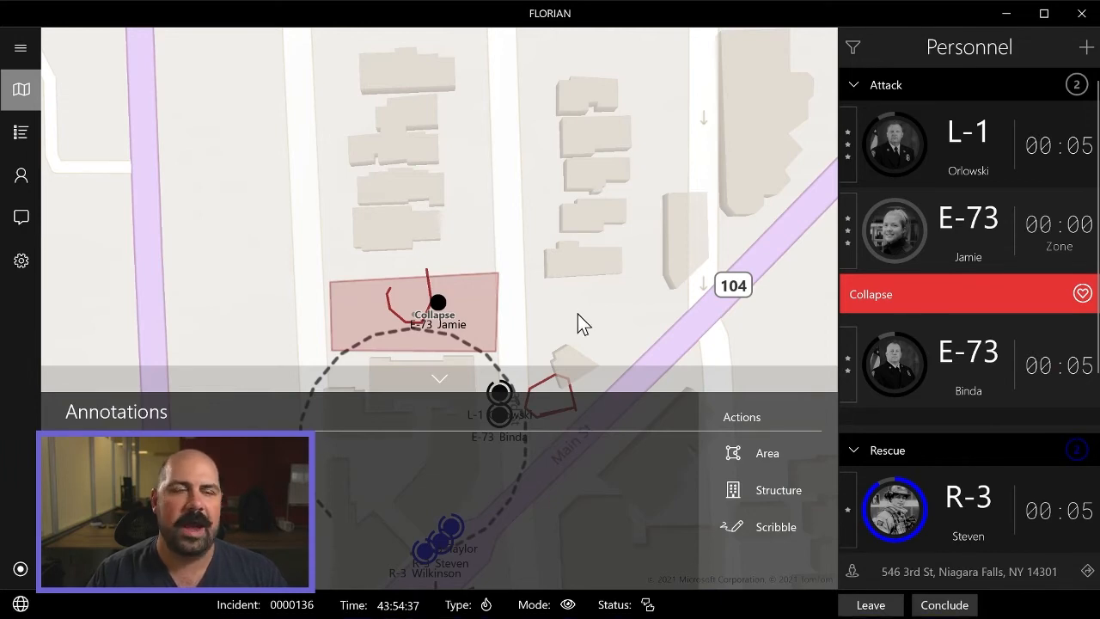
Draw an area named "Evac" over the neighbourhood between the riverside road, Oakwood Cemetery and Route 62, and save it.
left_click_drag(577, 314, 674, 148)
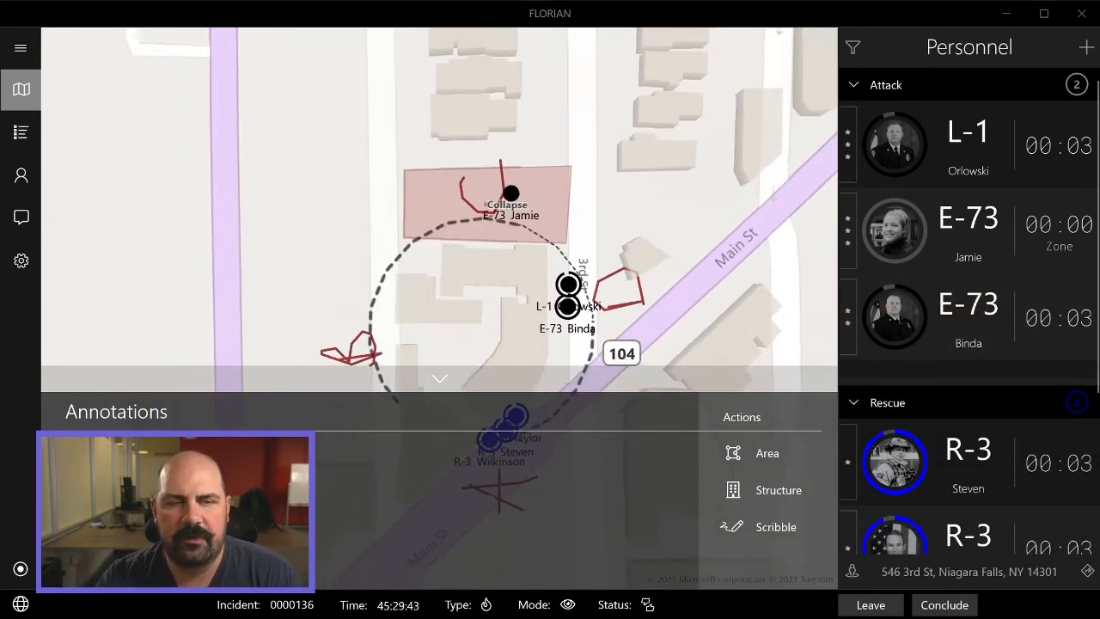
scroll(609, 212, "down", 4)
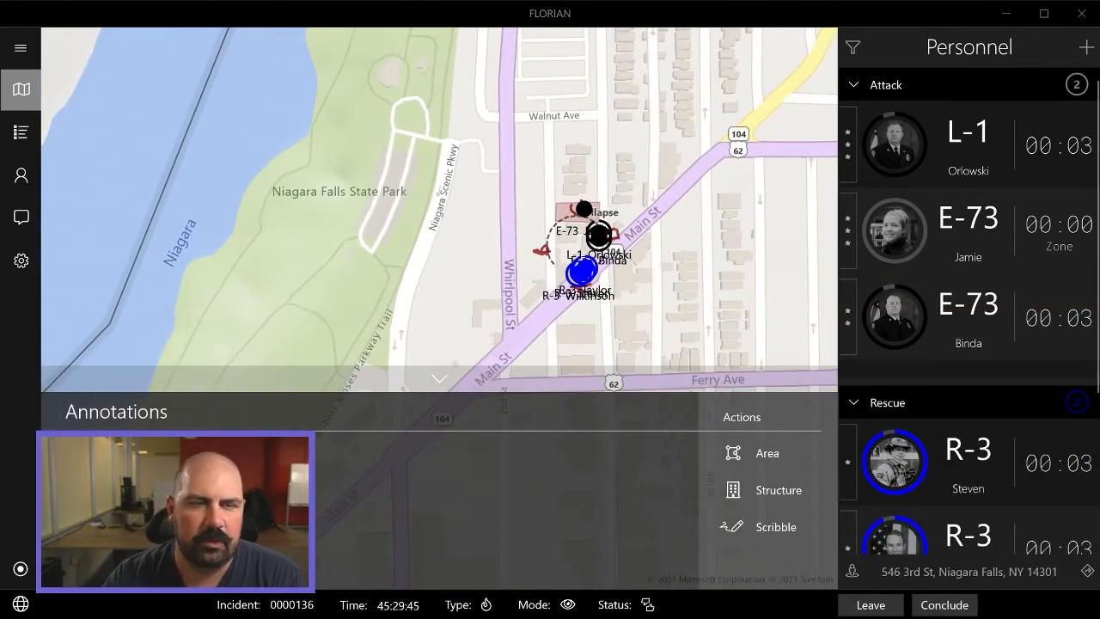
scroll(569, 263, "down", 3)
left_click_drag(756, 275, 671, 307)
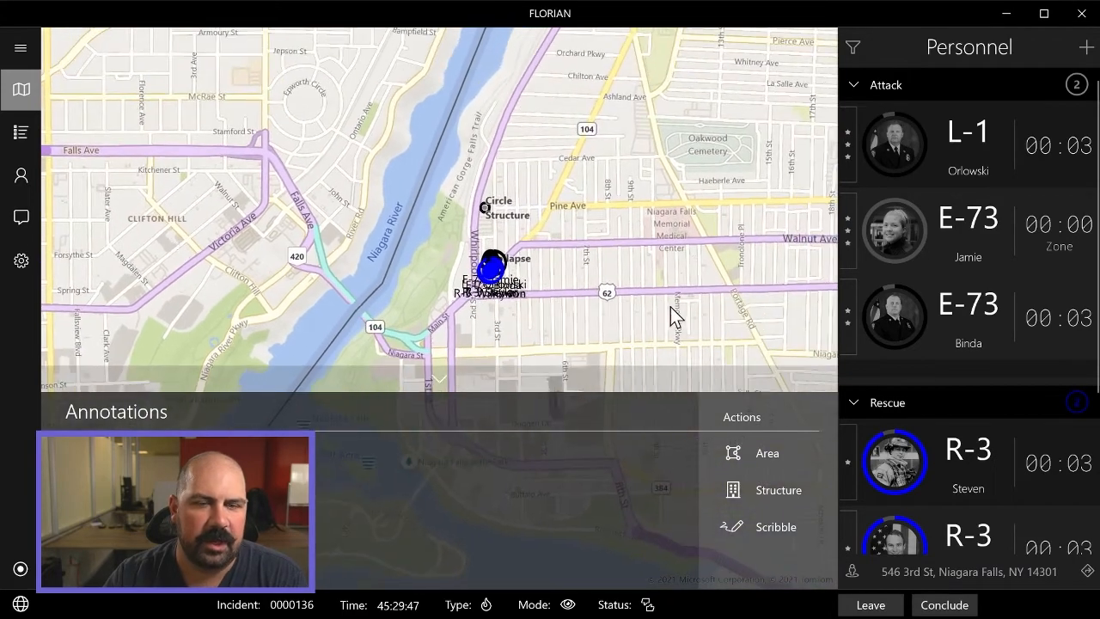
left_click(774, 455)
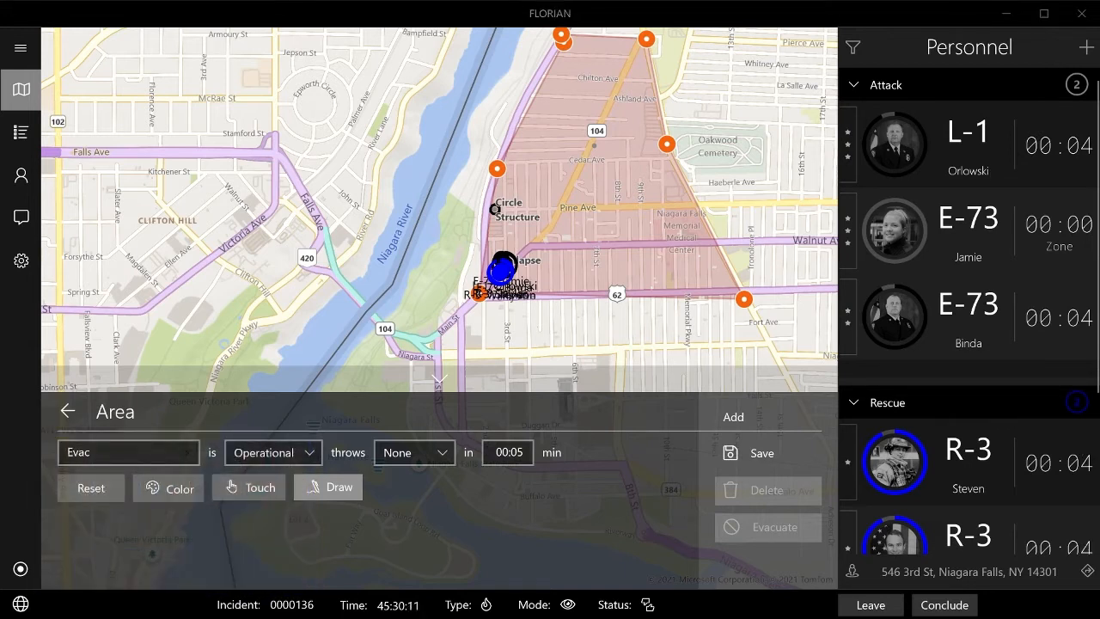
left_click(760, 453)
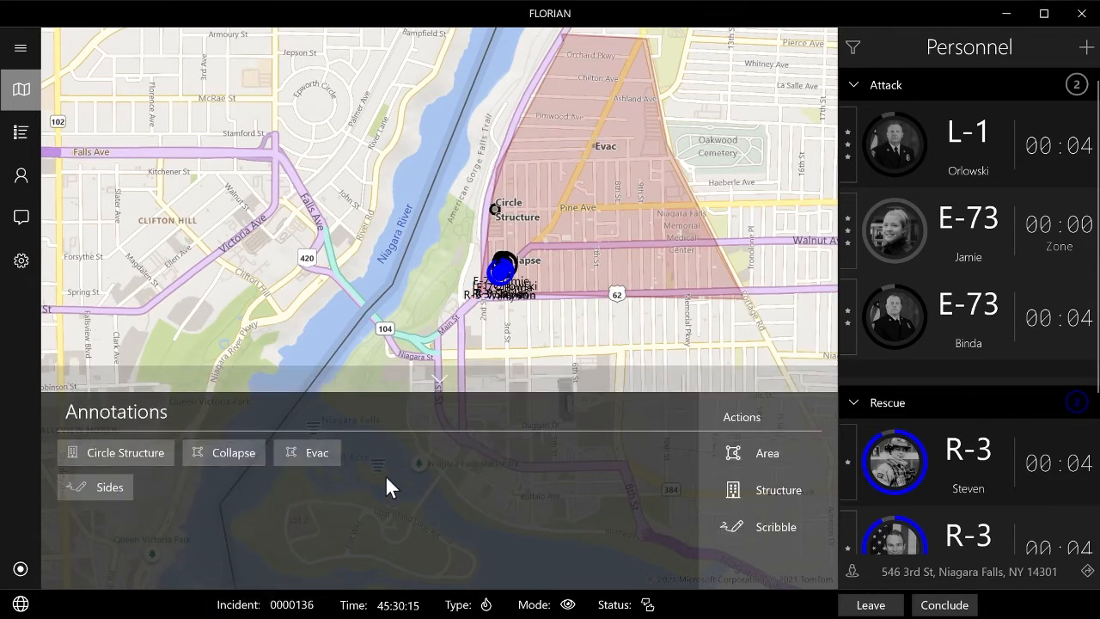
Open the emergency alert for the Evac area and examine the available actions for alerting civilians.
left_click(307, 452)
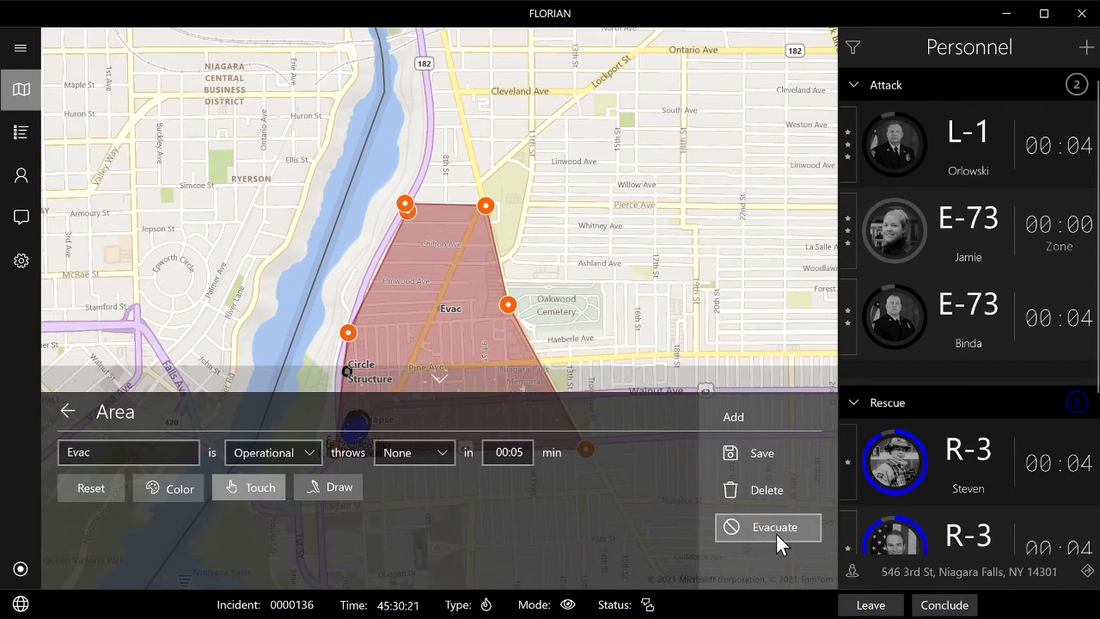
left_click(776, 531)
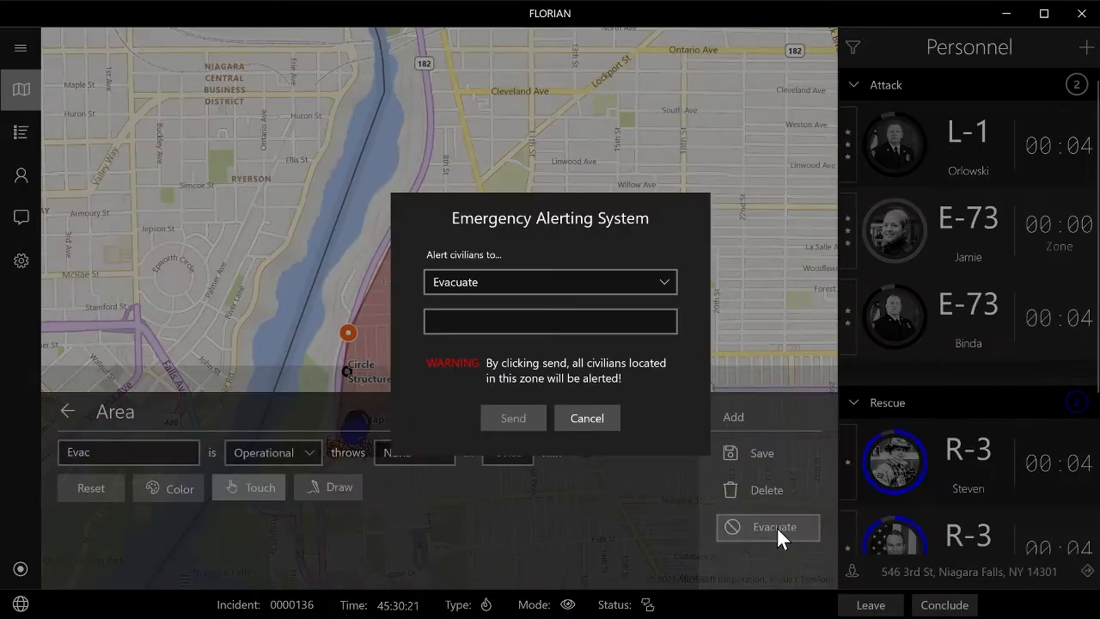
left_click(664, 278)
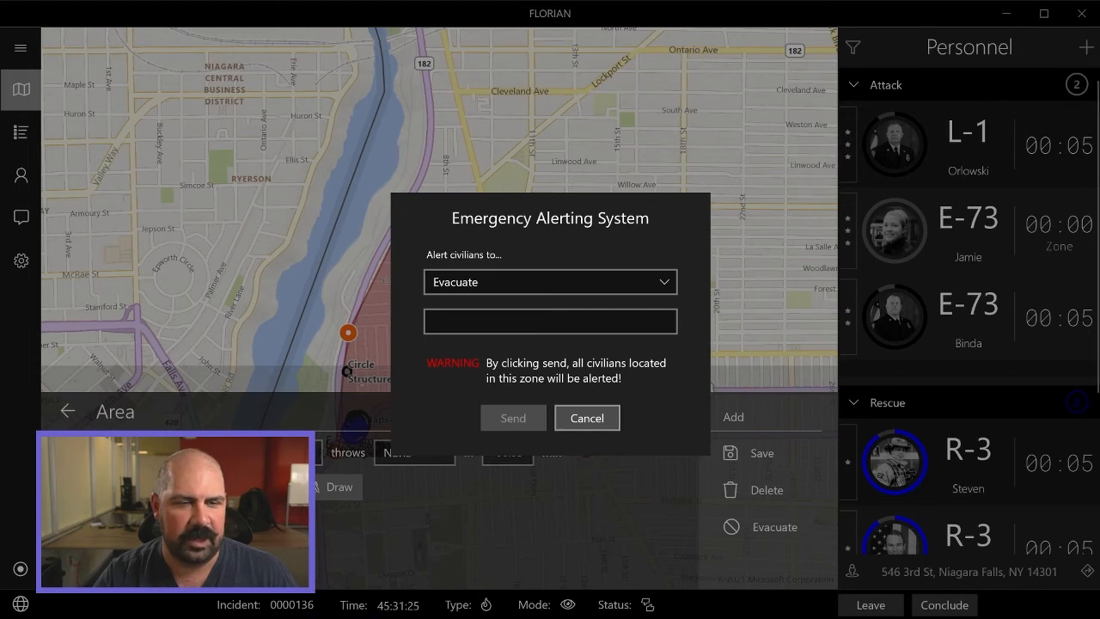
Cancel the emergency alert and delete the Evac area from the map.
left_click(587, 418)
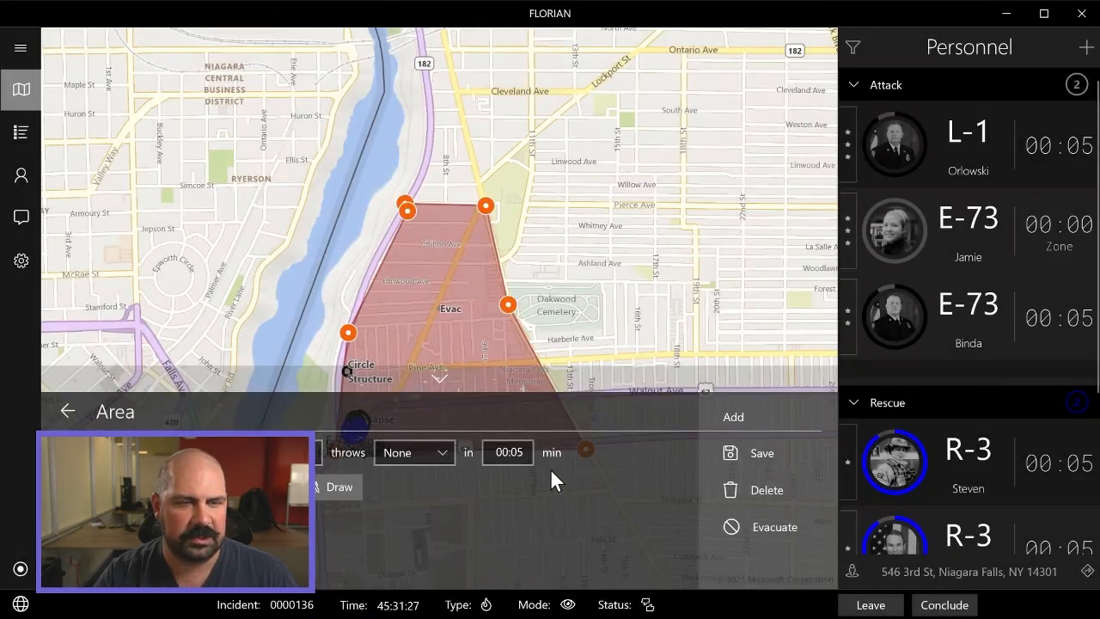
left_click(66, 412)
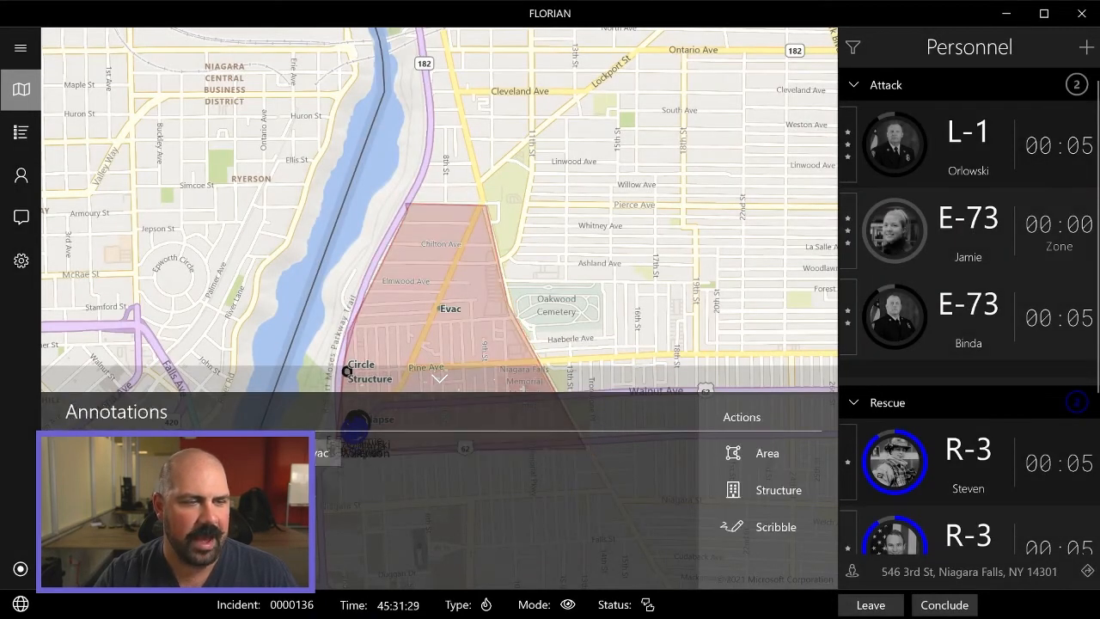
left_click(325, 456)
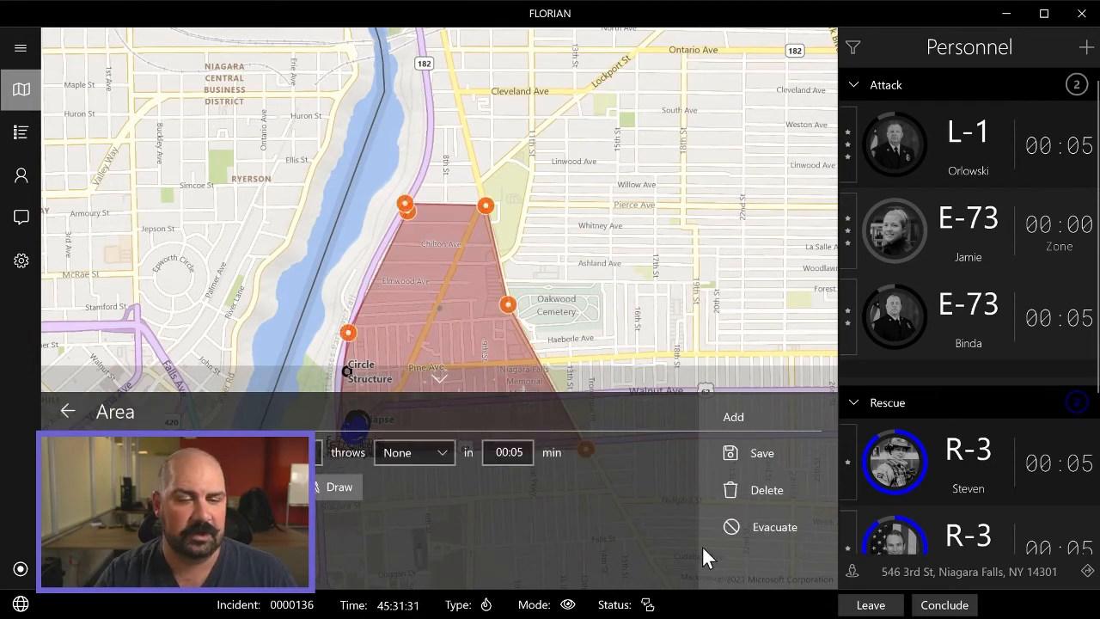
left_click(772, 487)
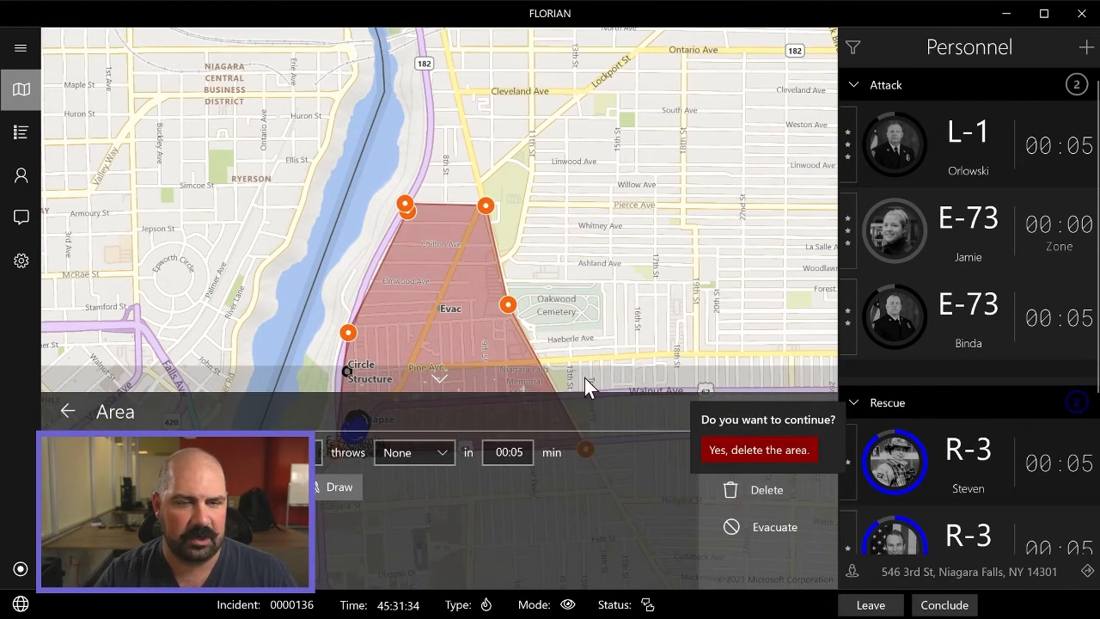
left_click(762, 450)
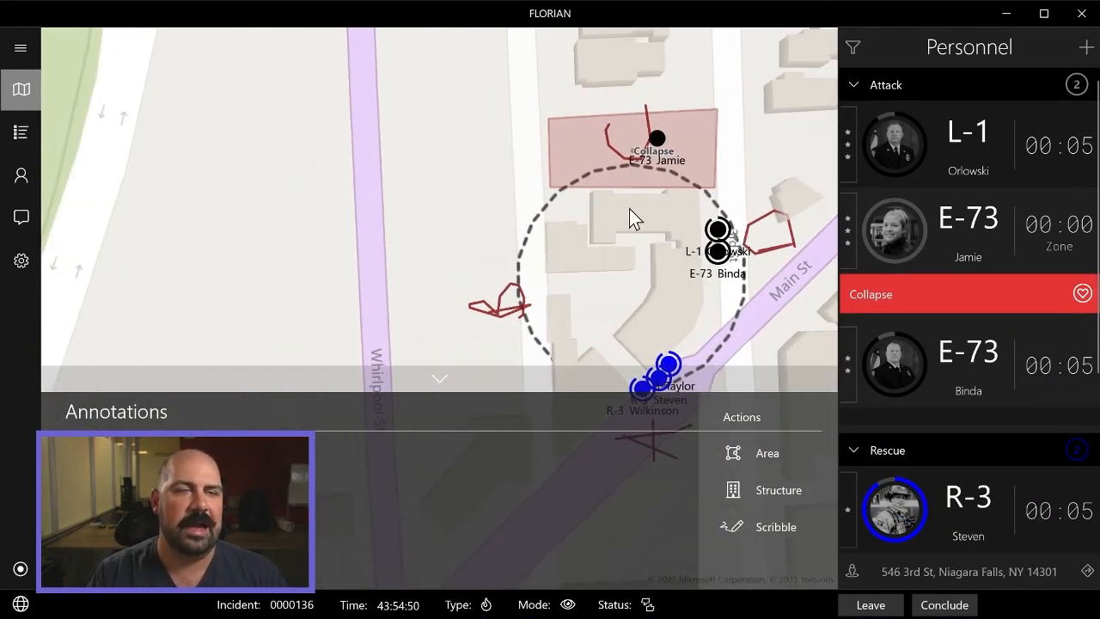
Switch the map to satellite imagery and bring up the round building between Whirlpool St and 3rd St.
scroll(470, 185, "down", 2)
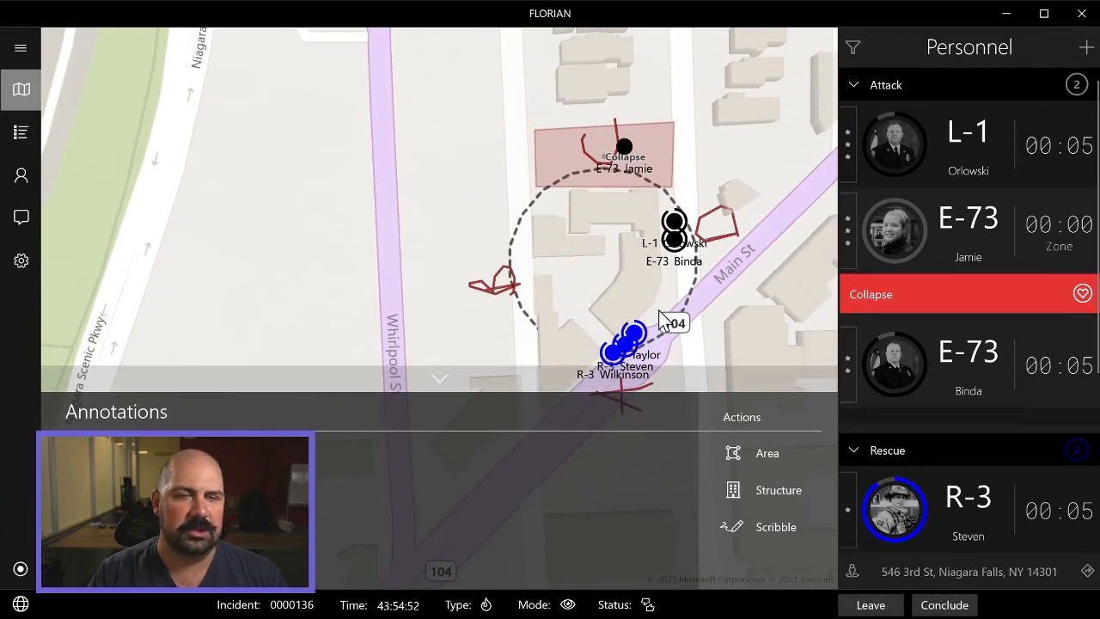
left_click_drag(569, 210, 269, 15)
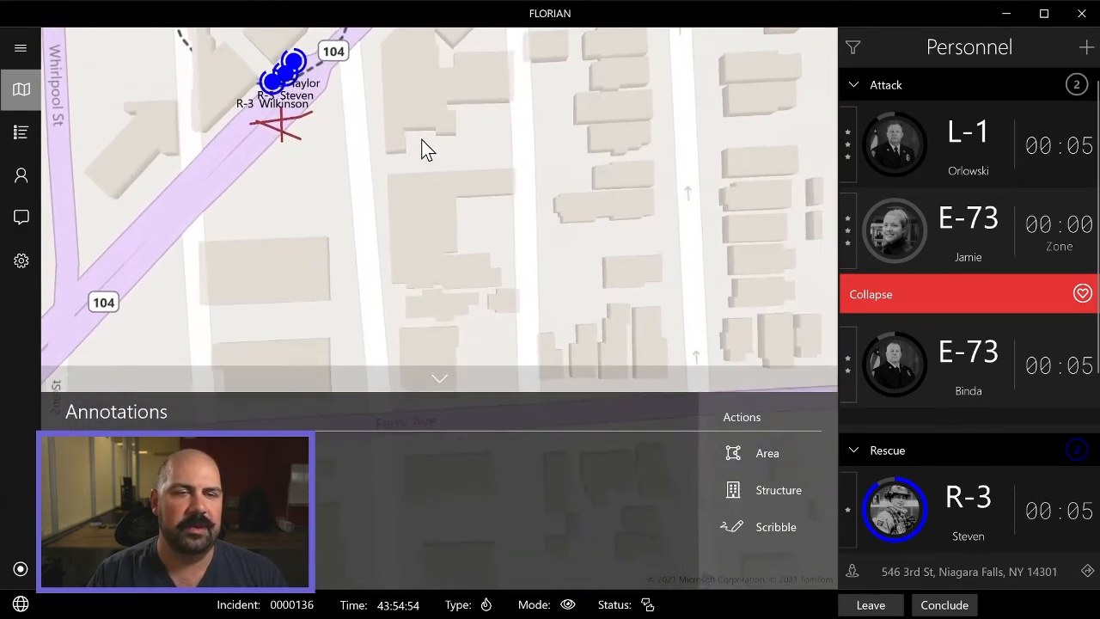
scroll(422, 142, "down", 2)
left_click_drag(438, 163, 627, 339)
left_click_drag(612, 185, 575, 325)
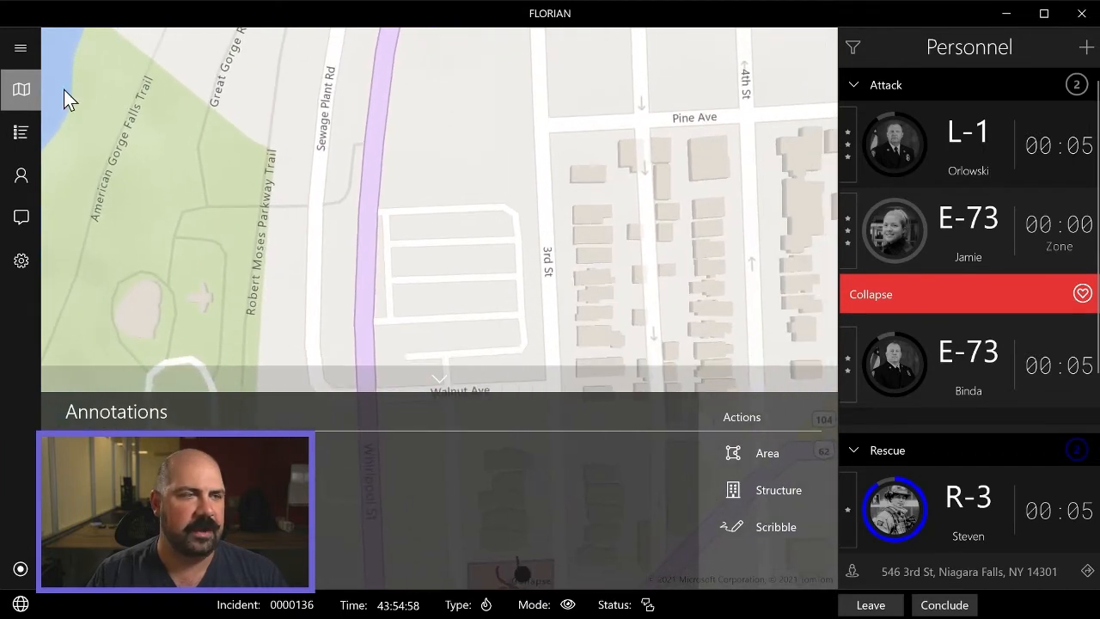
left_click(14, 97)
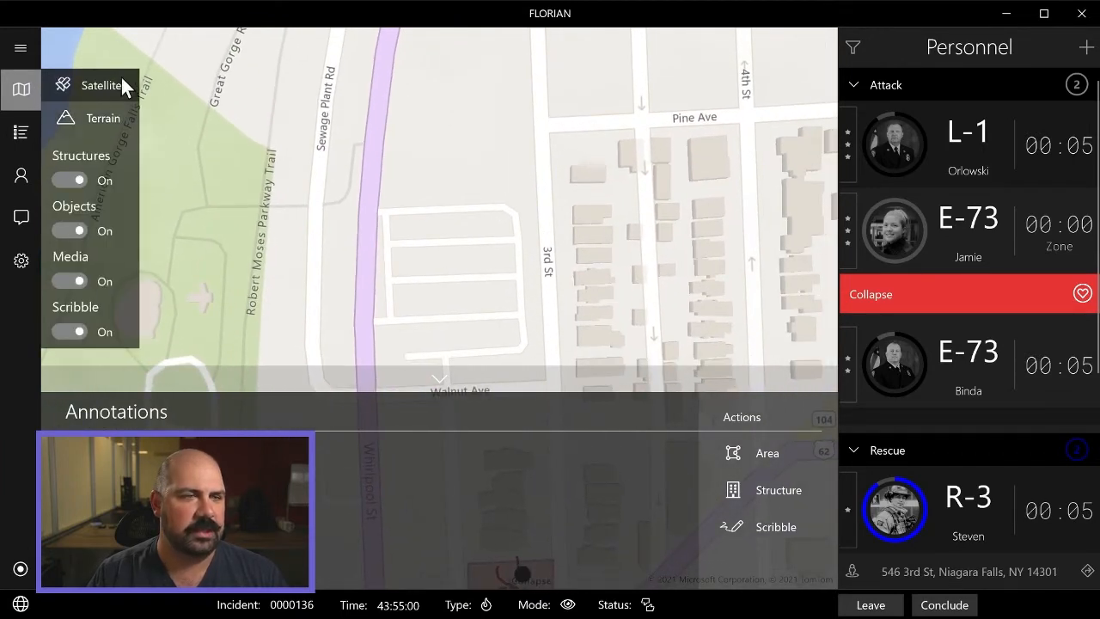
left_click(121, 84)
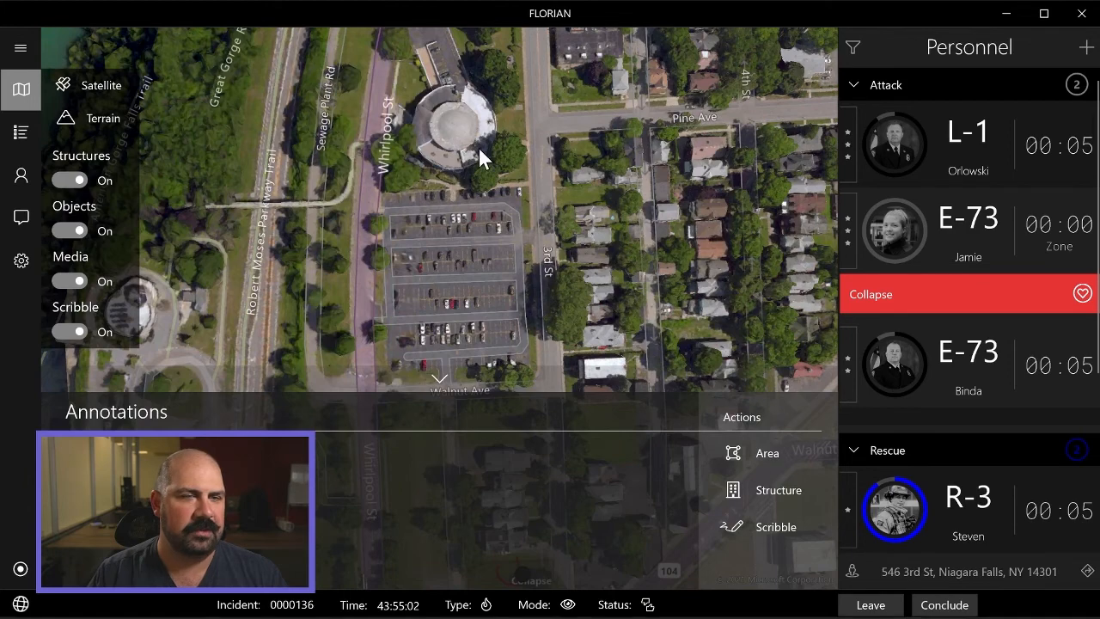
left_click(488, 198)
left_click_drag(486, 191, 506, 263)
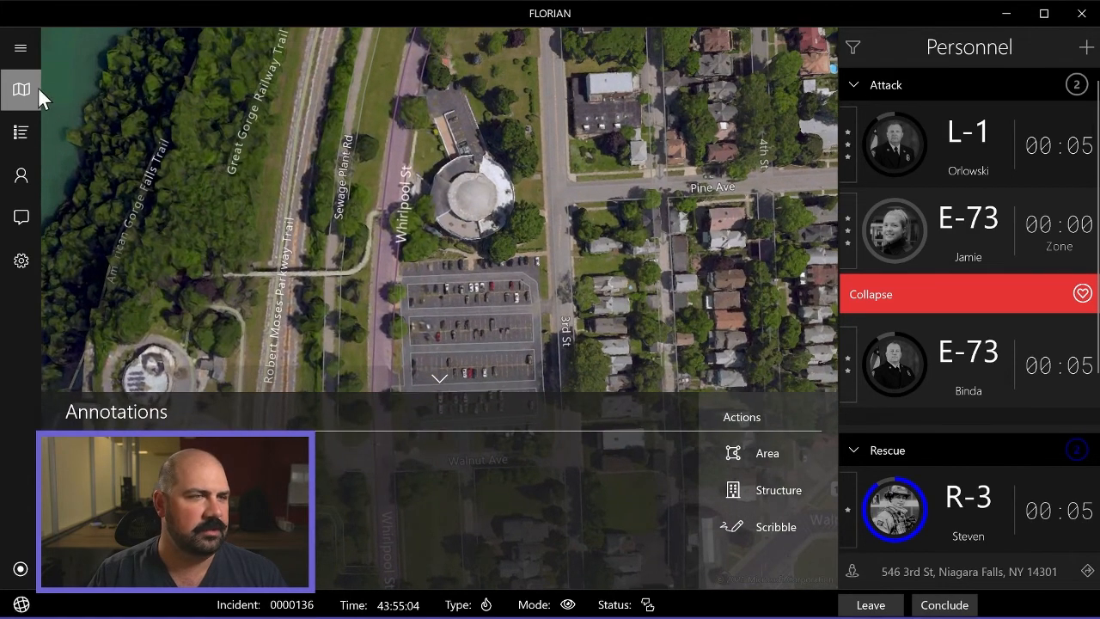
left_click(38, 89)
left_click(103, 127)
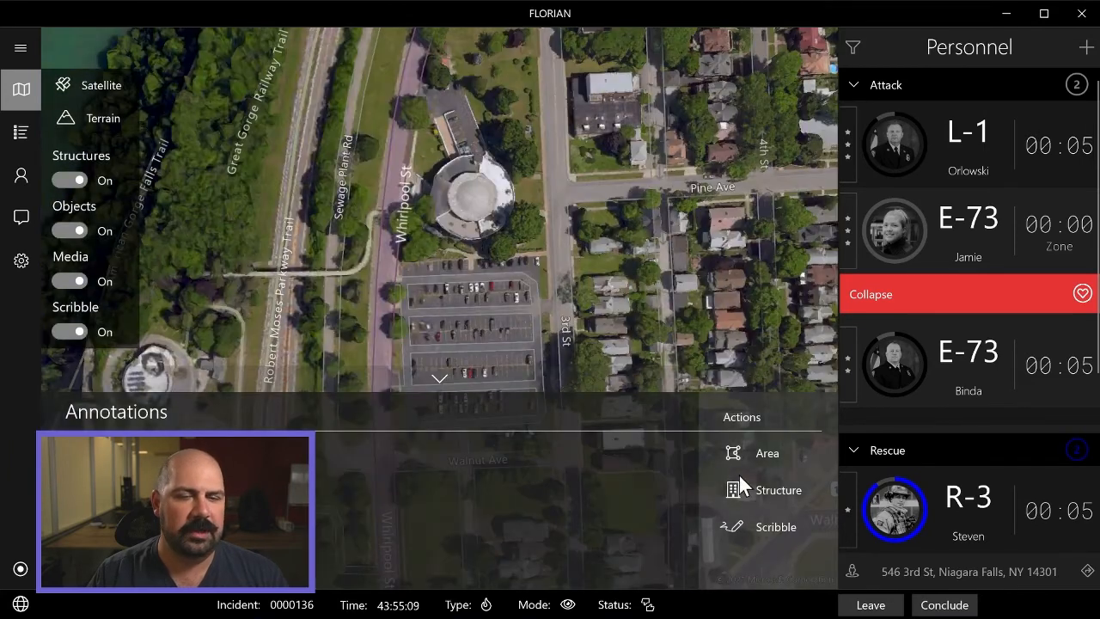
Start a new structure and mark nine corners around the perimeter of the round building by Whirlpool St.
left_click(775, 493)
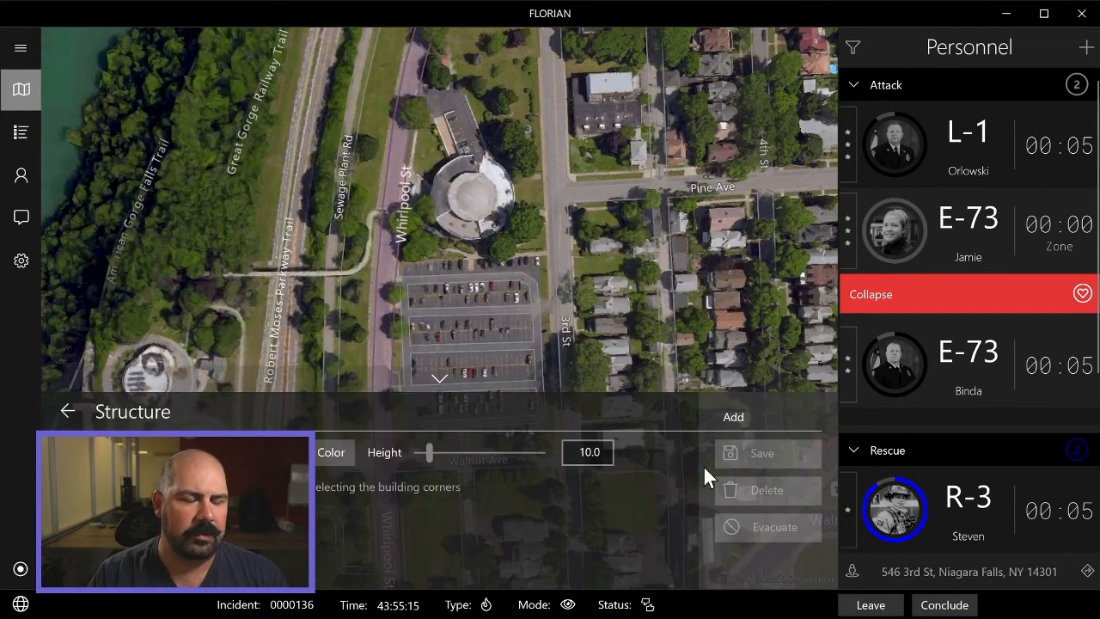
left_click(442, 162)
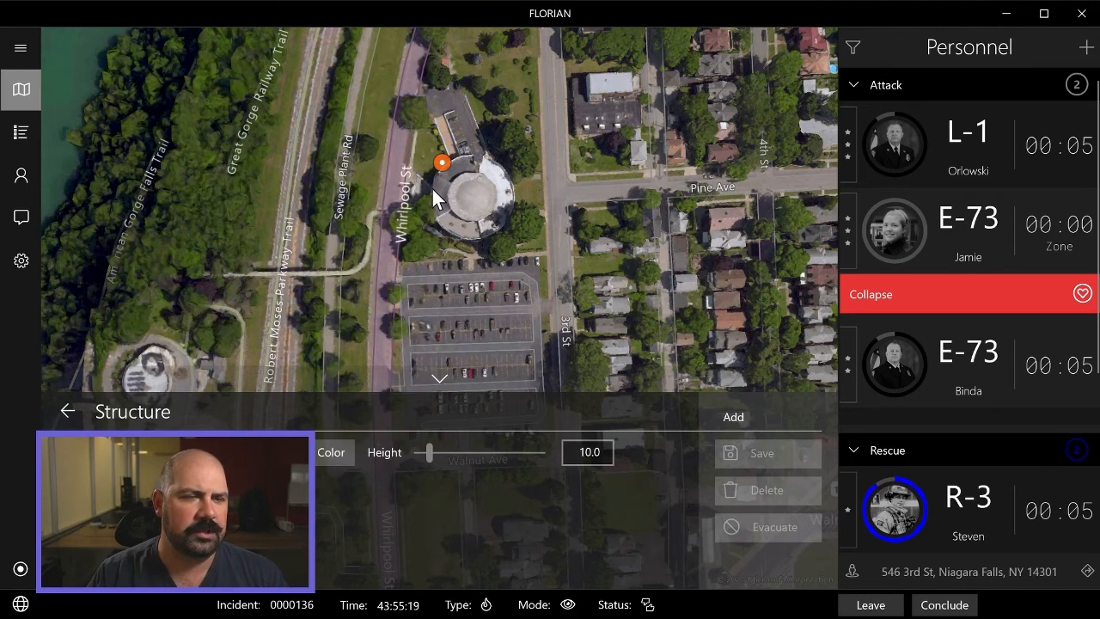
left_click(453, 234)
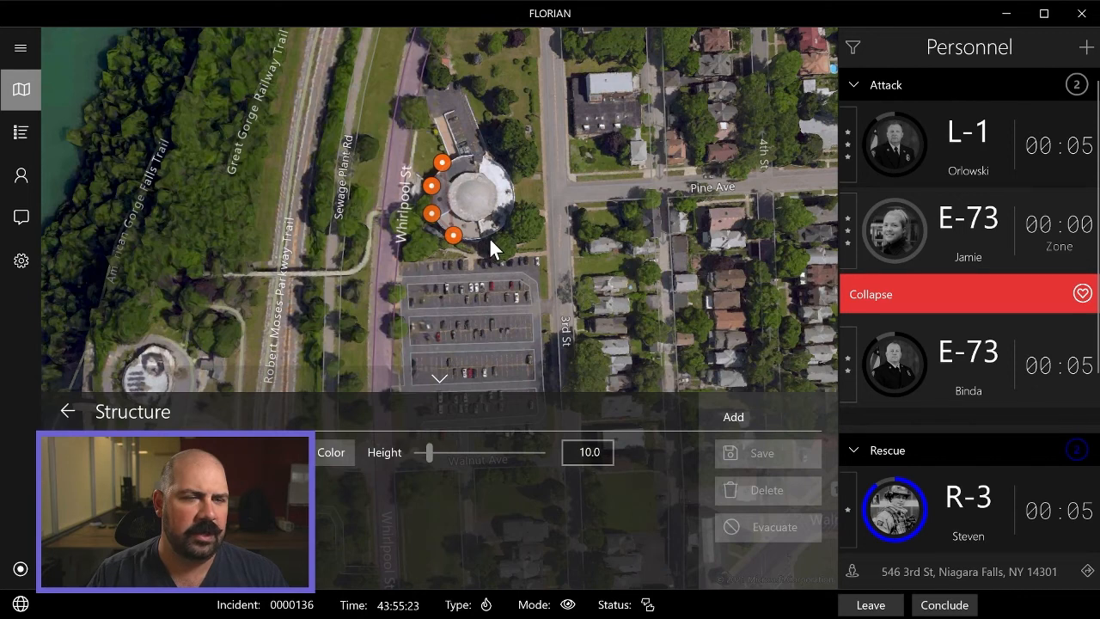
left_click(484, 237)
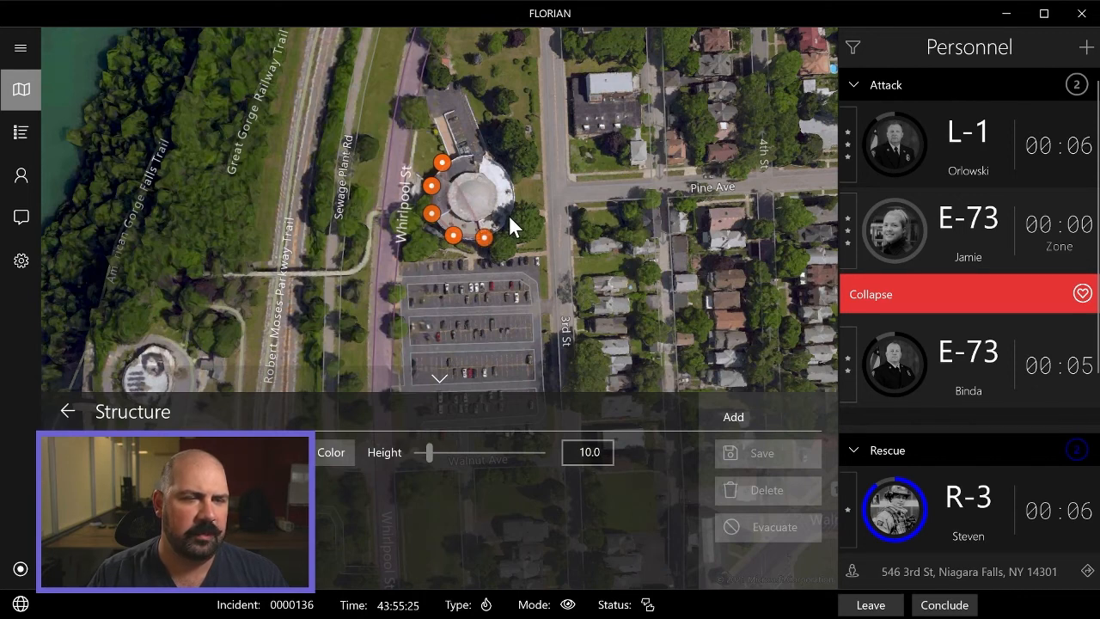
left_click(510, 179)
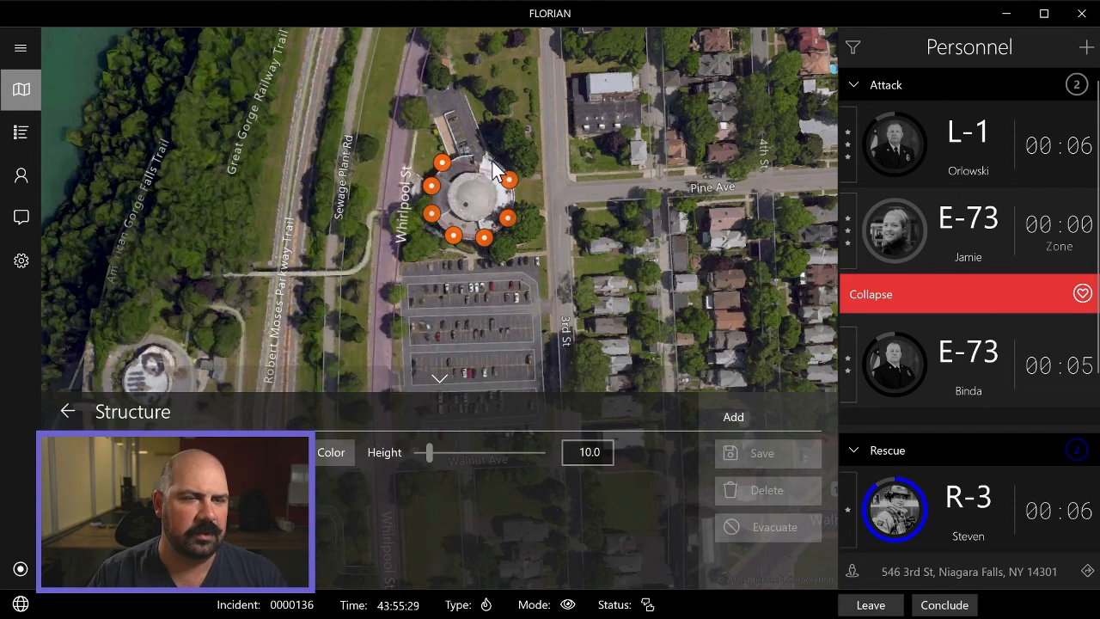
left_click(489, 157)
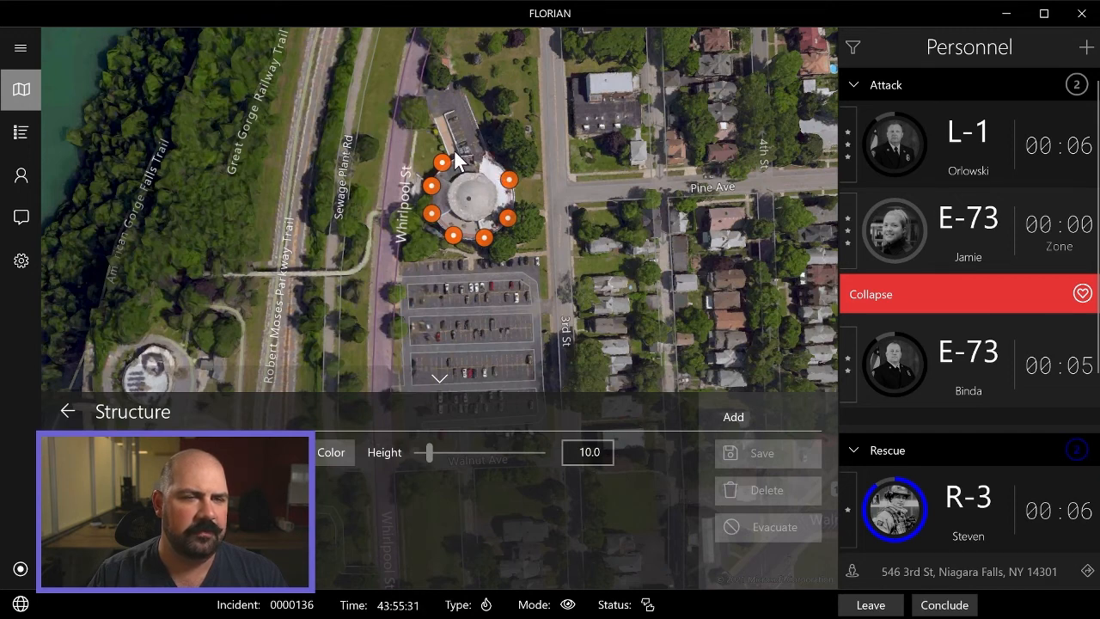
left_click(463, 153)
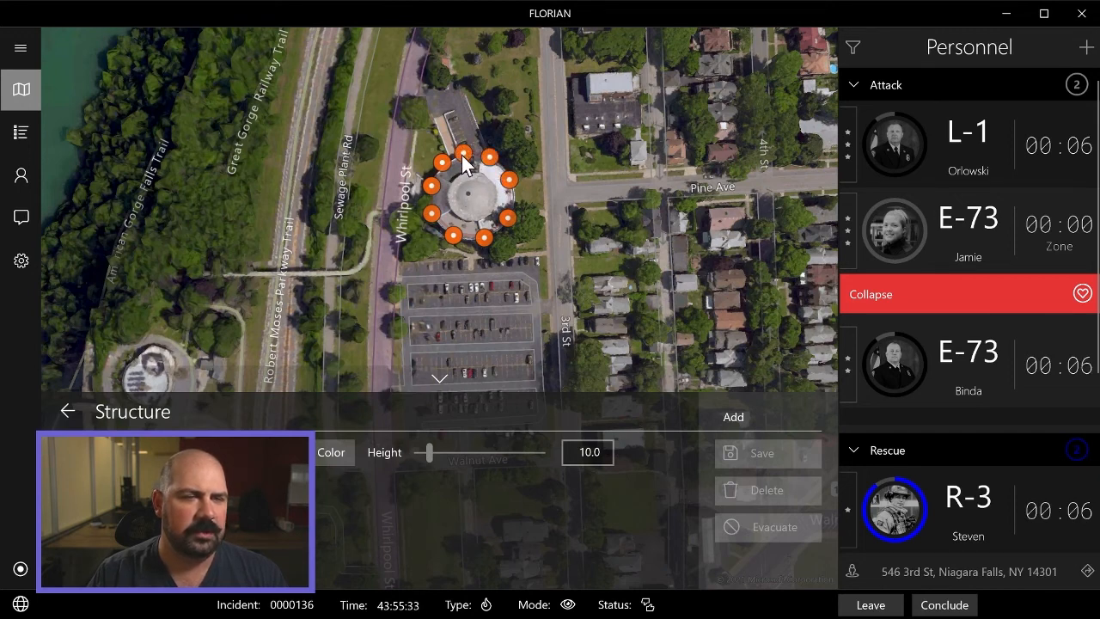
Set the structure's color to fully opaque black.
left_click(326, 456)
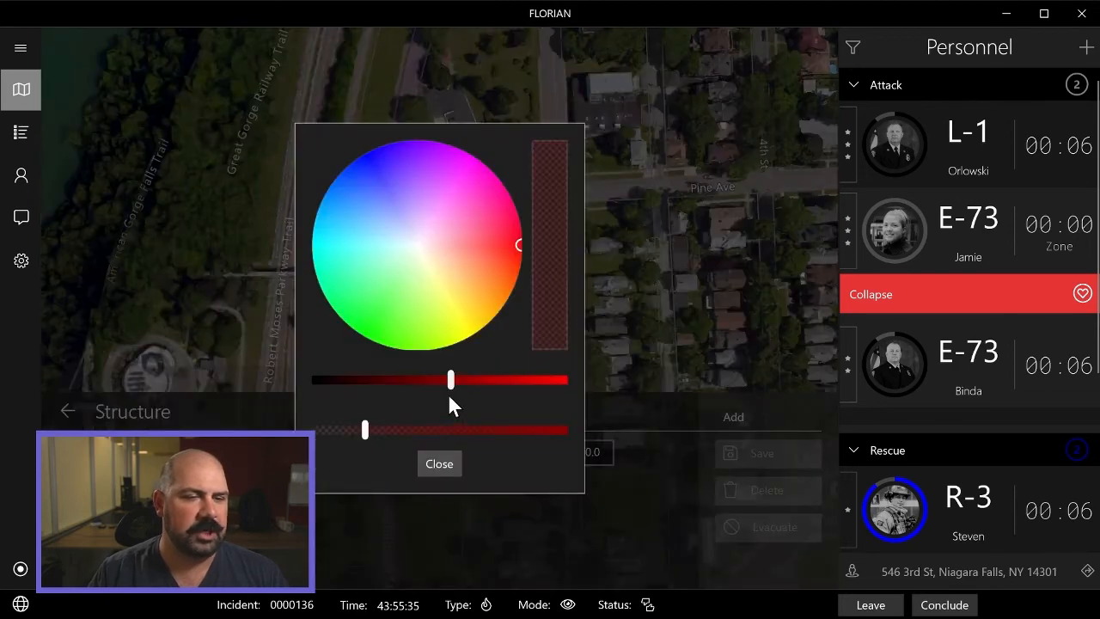
left_click_drag(450, 383, 326, 388)
left_click_drag(361, 429, 562, 447)
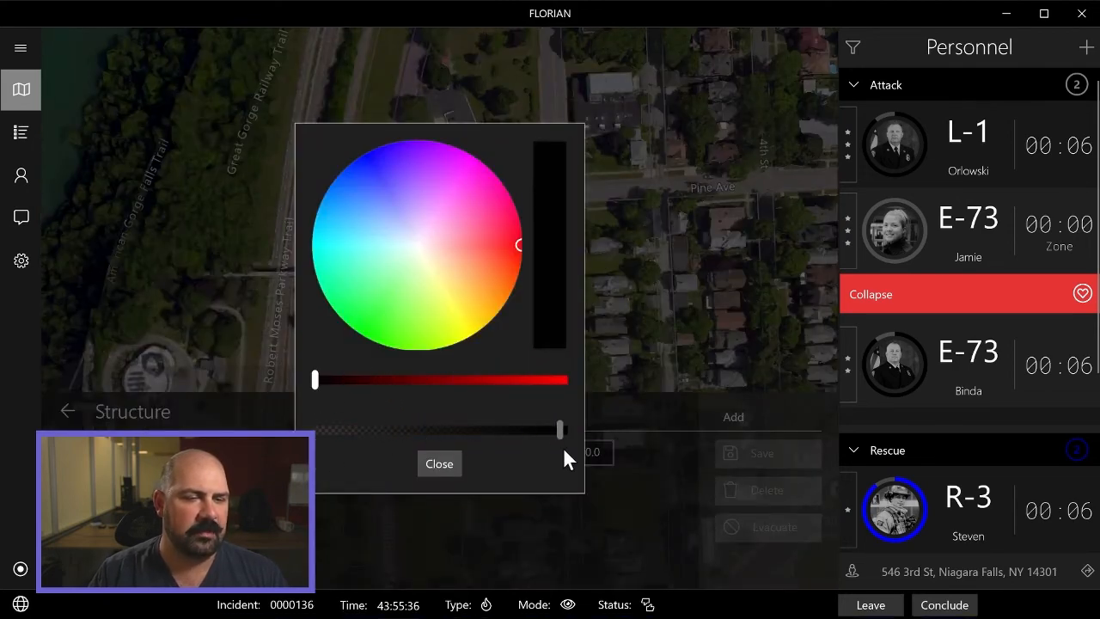
left_click(445, 466)
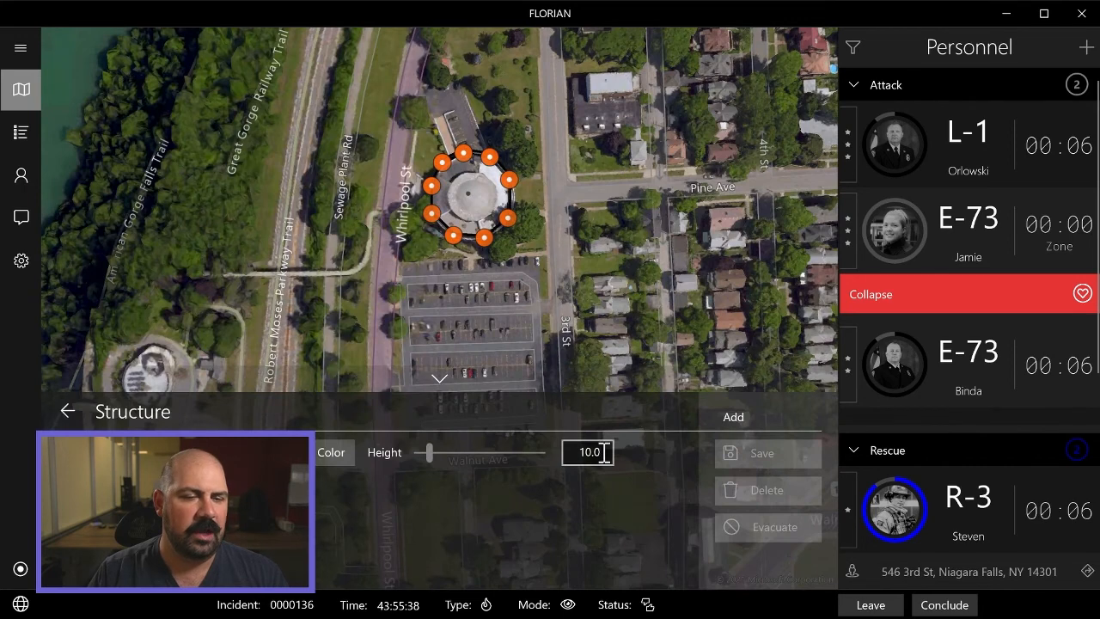
Name the structure "Circle Structure" and save it with a height of 10.0.
left_click(573, 452)
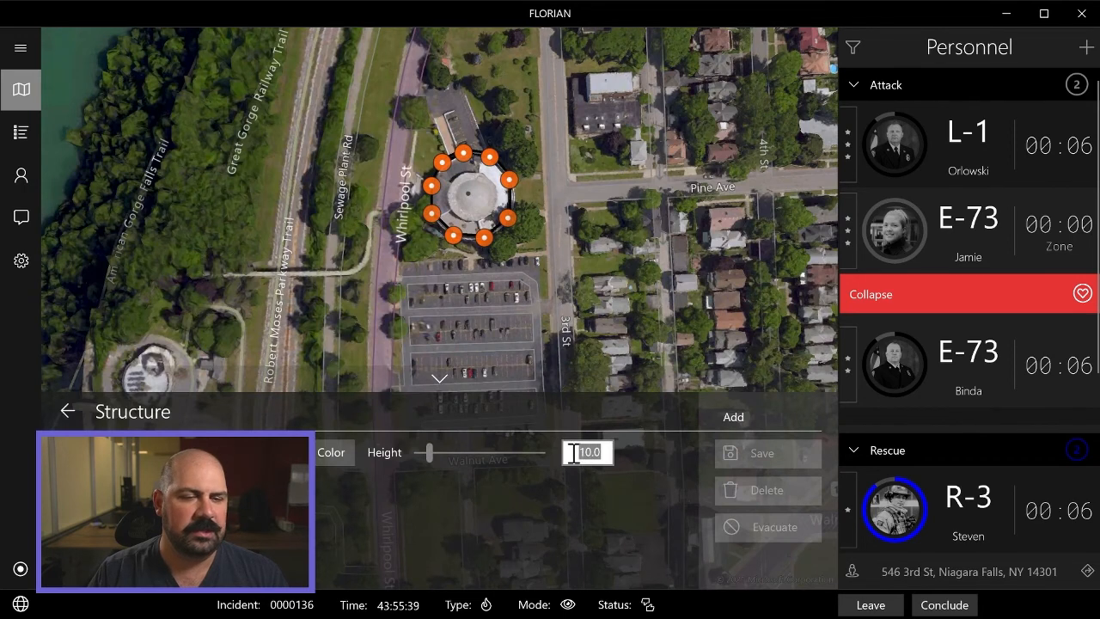
left_click(541, 495)
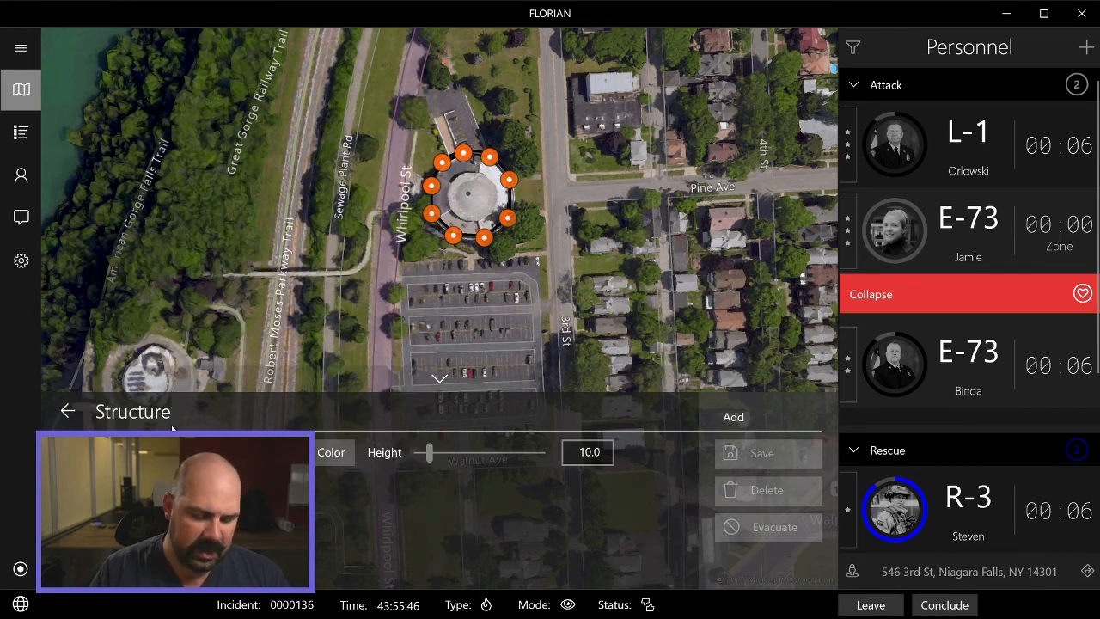
type("A")
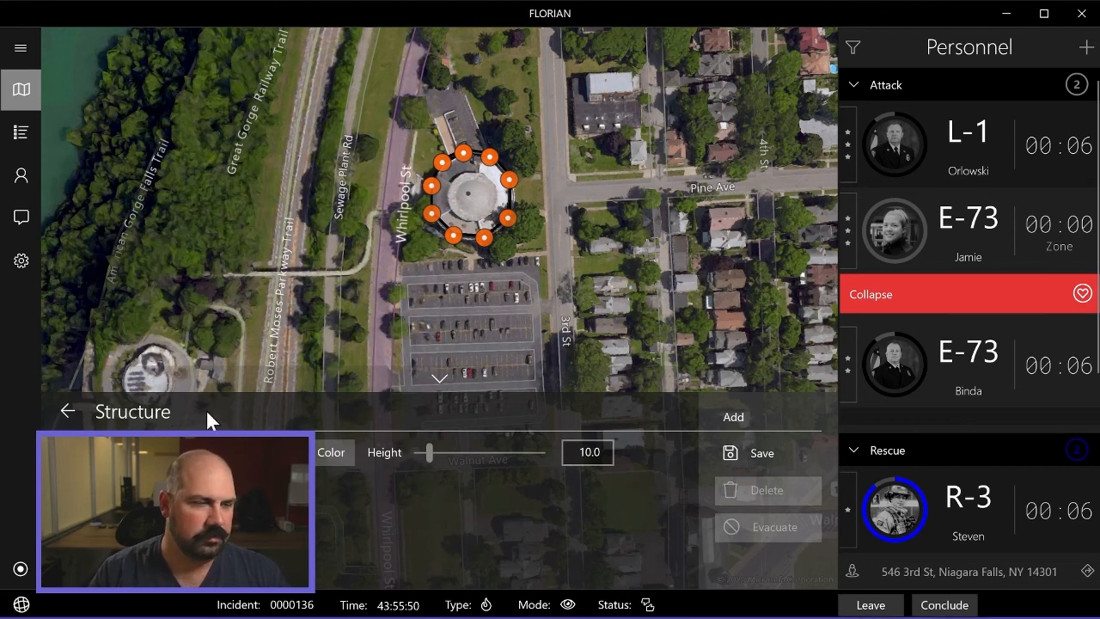
left_click(746, 447)
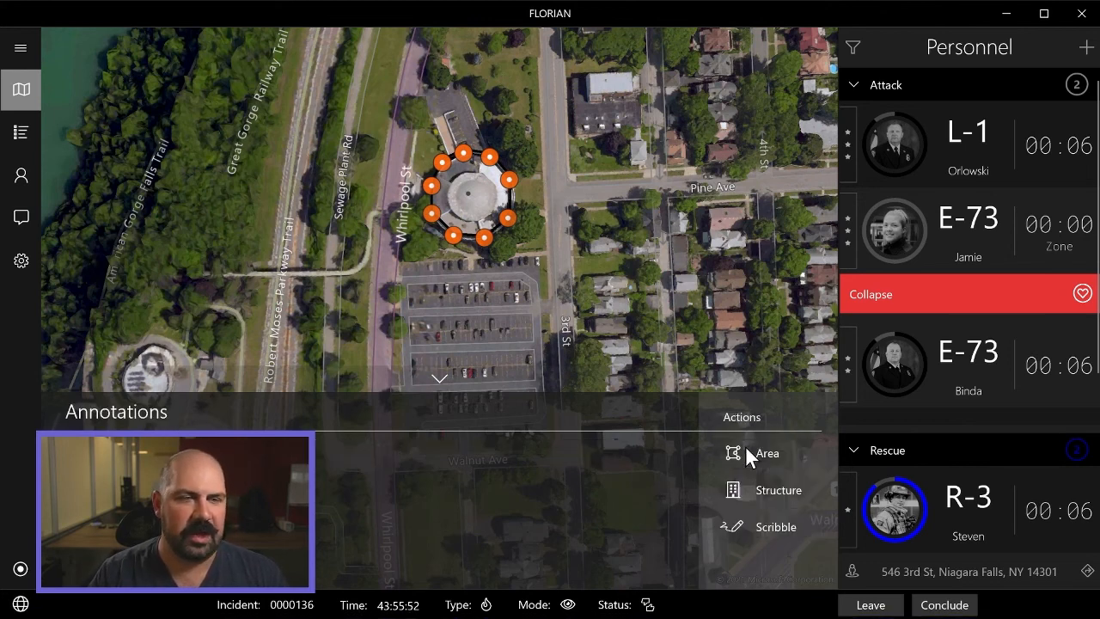
Switch the map to Terrain and tilt it to show the Circle Structure in 3D.
left_click(20, 91)
left_click(86, 118)
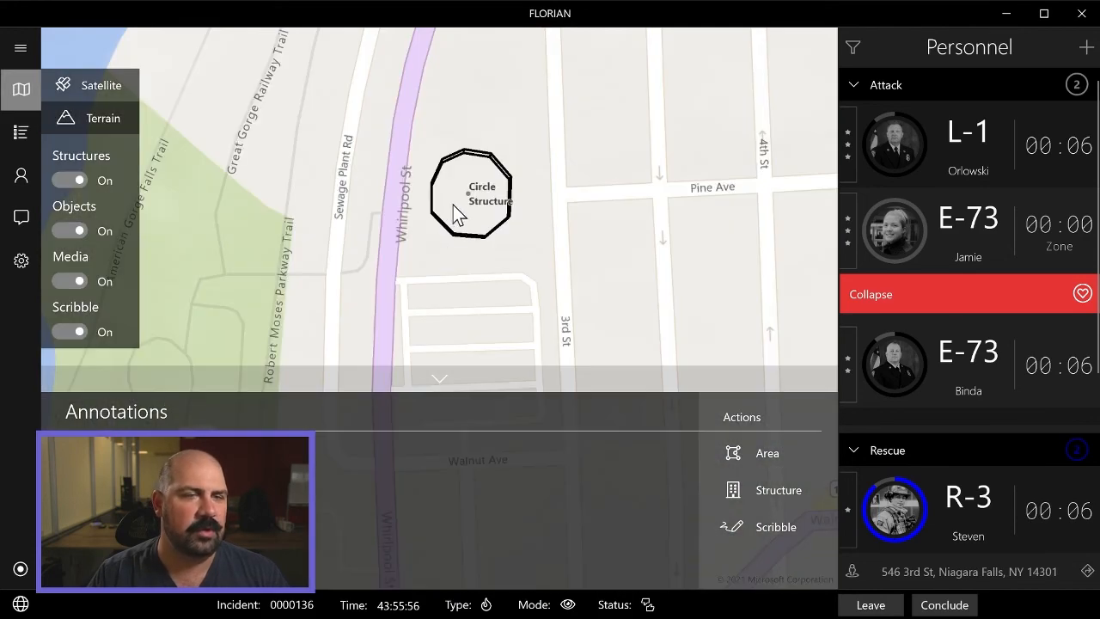
left_click_drag(453, 205, 451, 436)
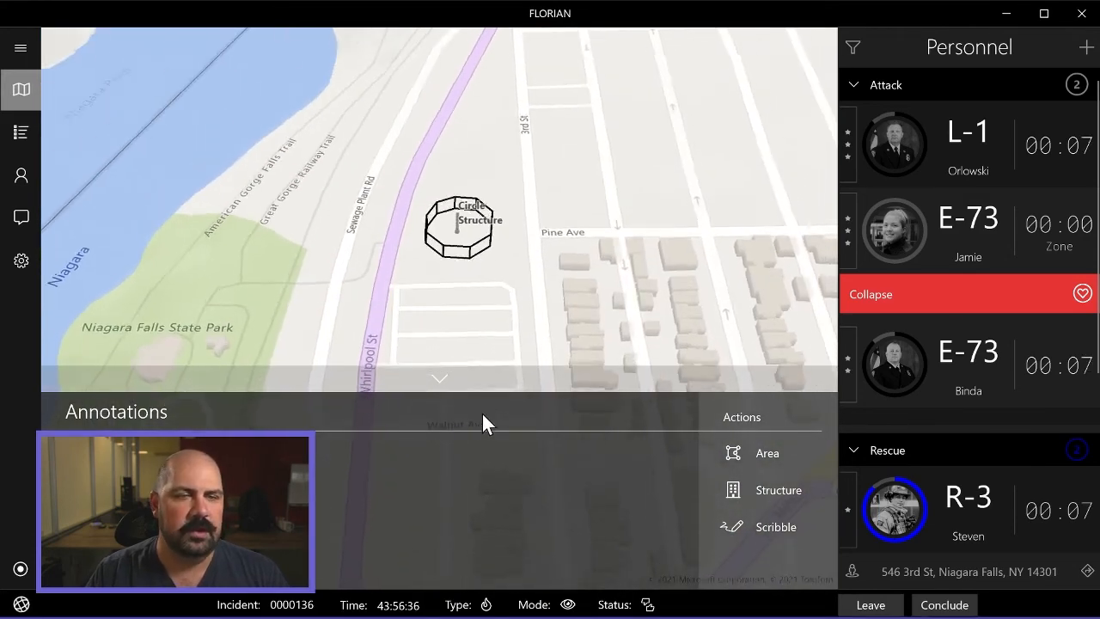
left_click_drag(483, 417, 484, 284)
scroll(432, 290, "up", 2)
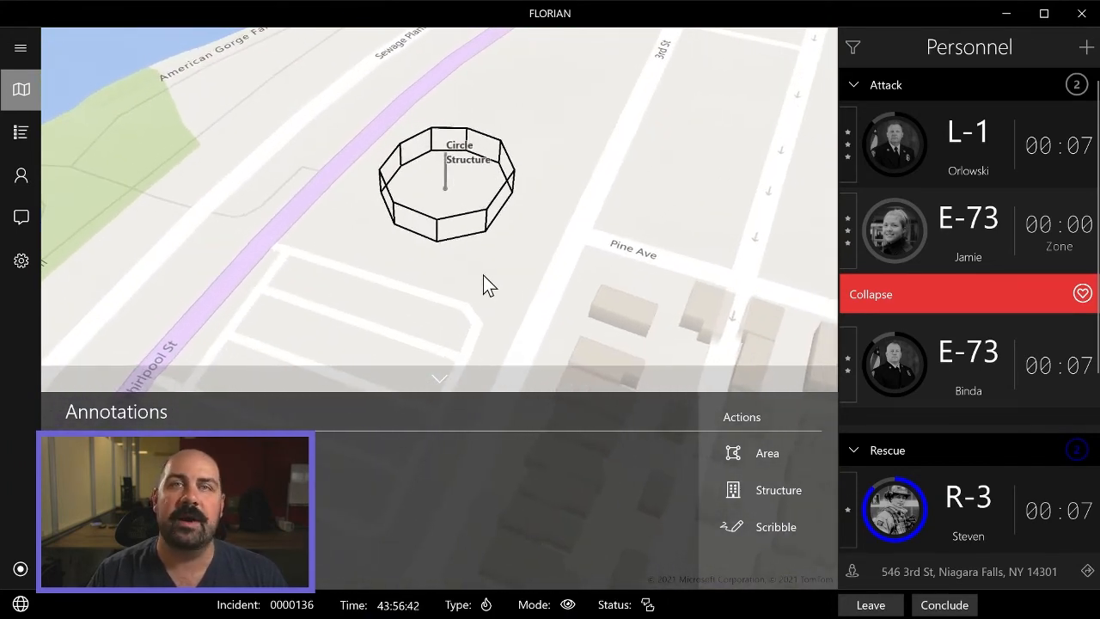